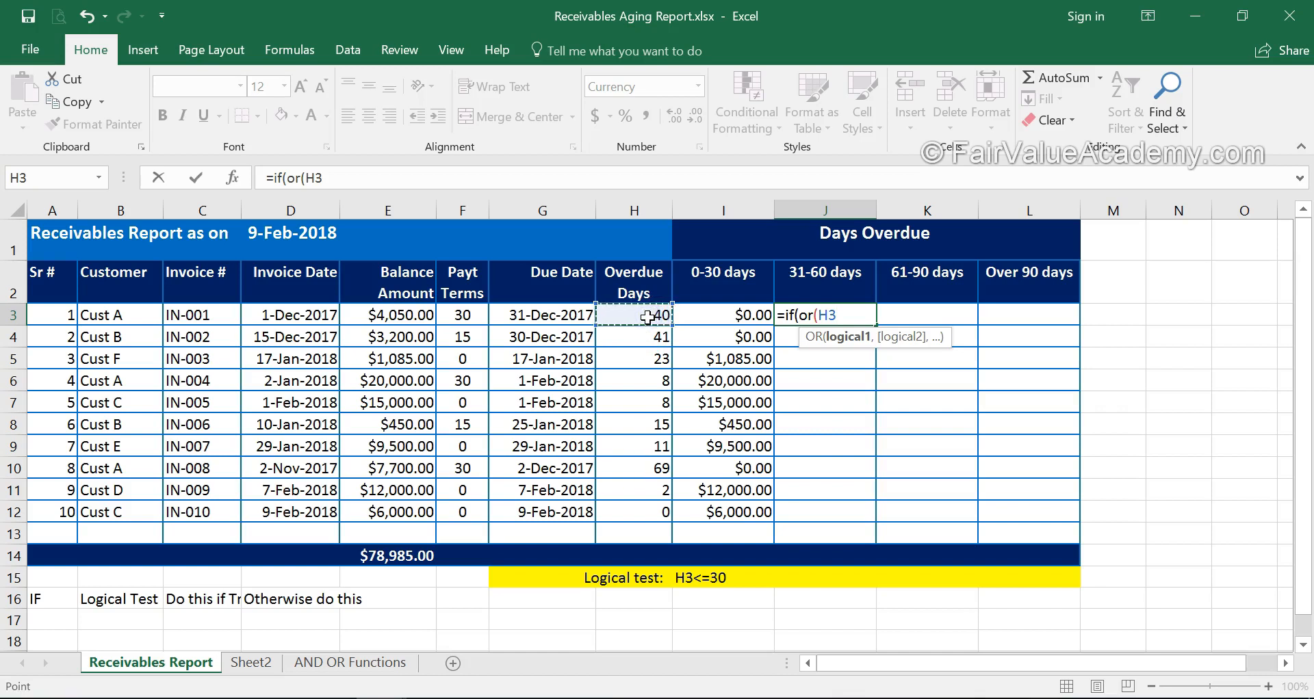
Complete the OR test in J3's IF formula with the conditions H3>=31 and H3<=60.
text(>=31,)
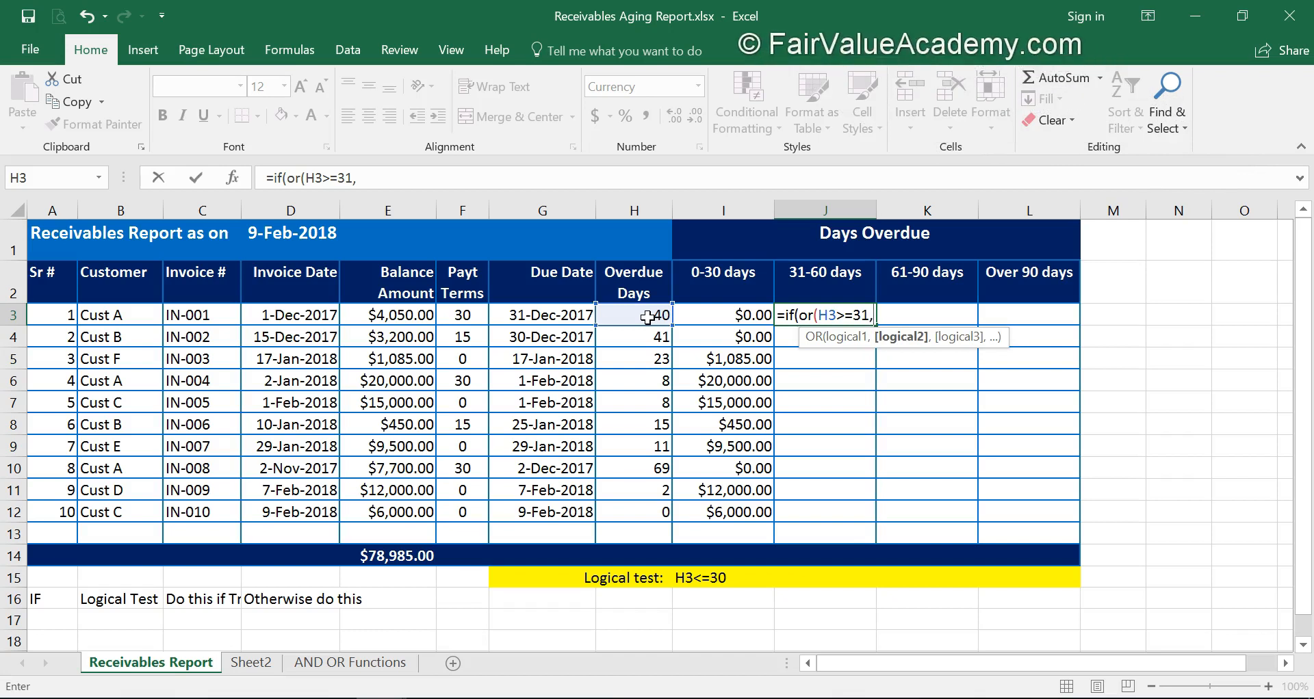
click(647, 317)
text(<=60)
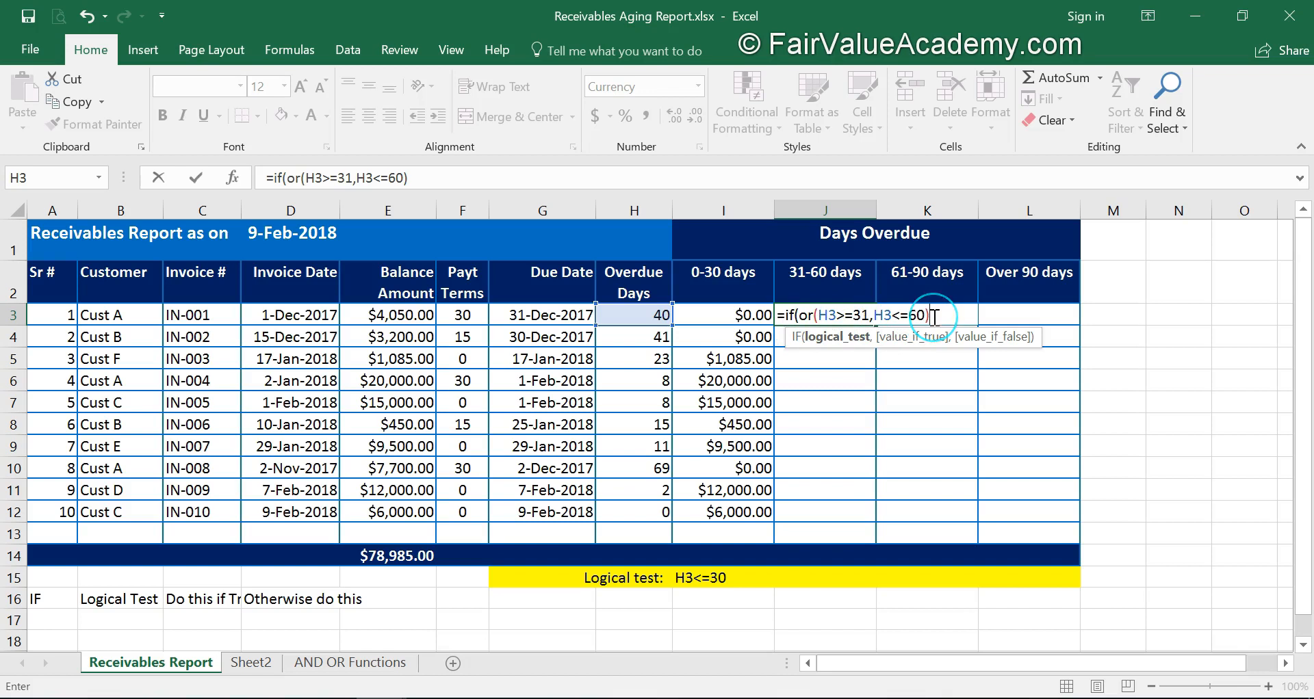
key(Return)
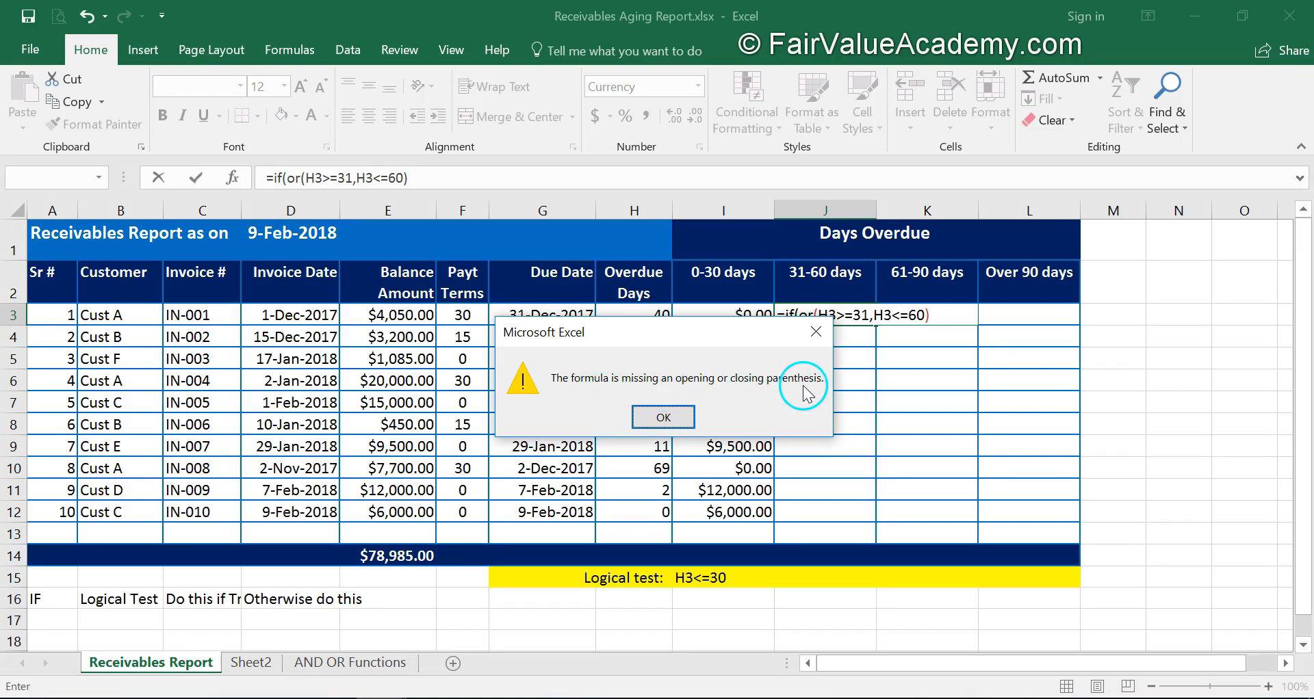
click(663, 418)
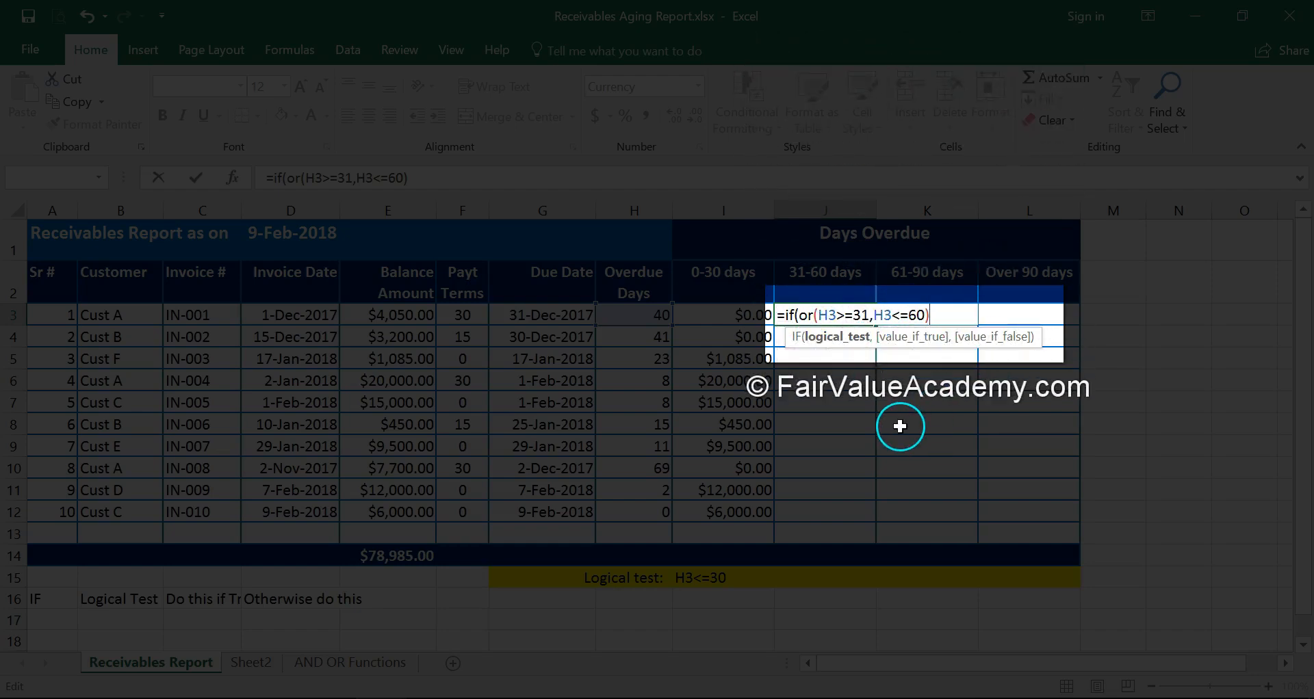
Finish the IF formula in J3 so it returns E3 when the test is true and 0 otherwise.
text(,)
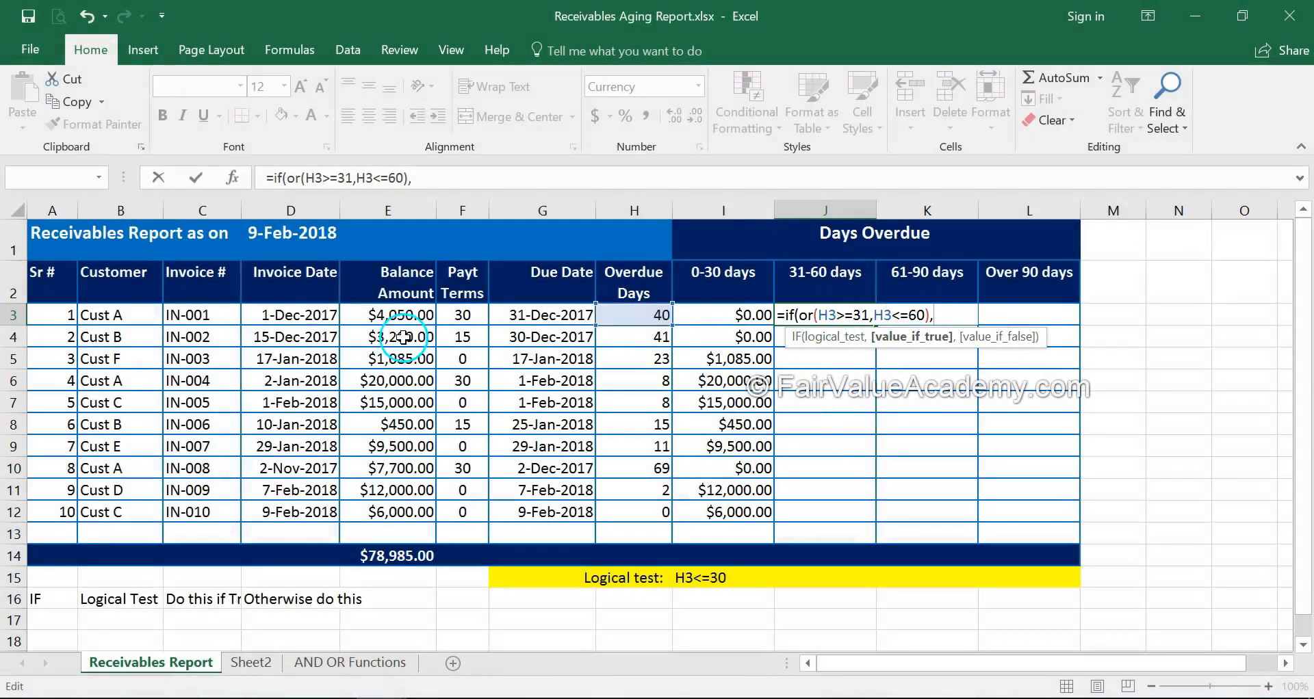
click(395, 315)
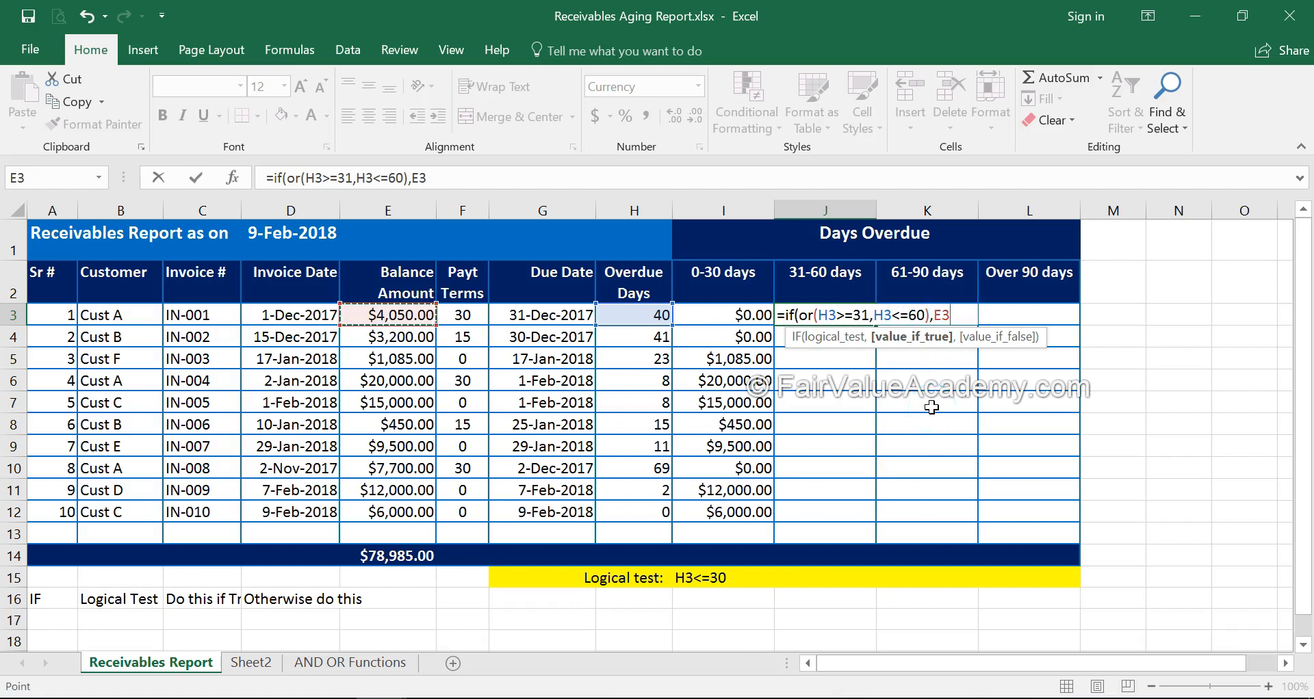
text(,)
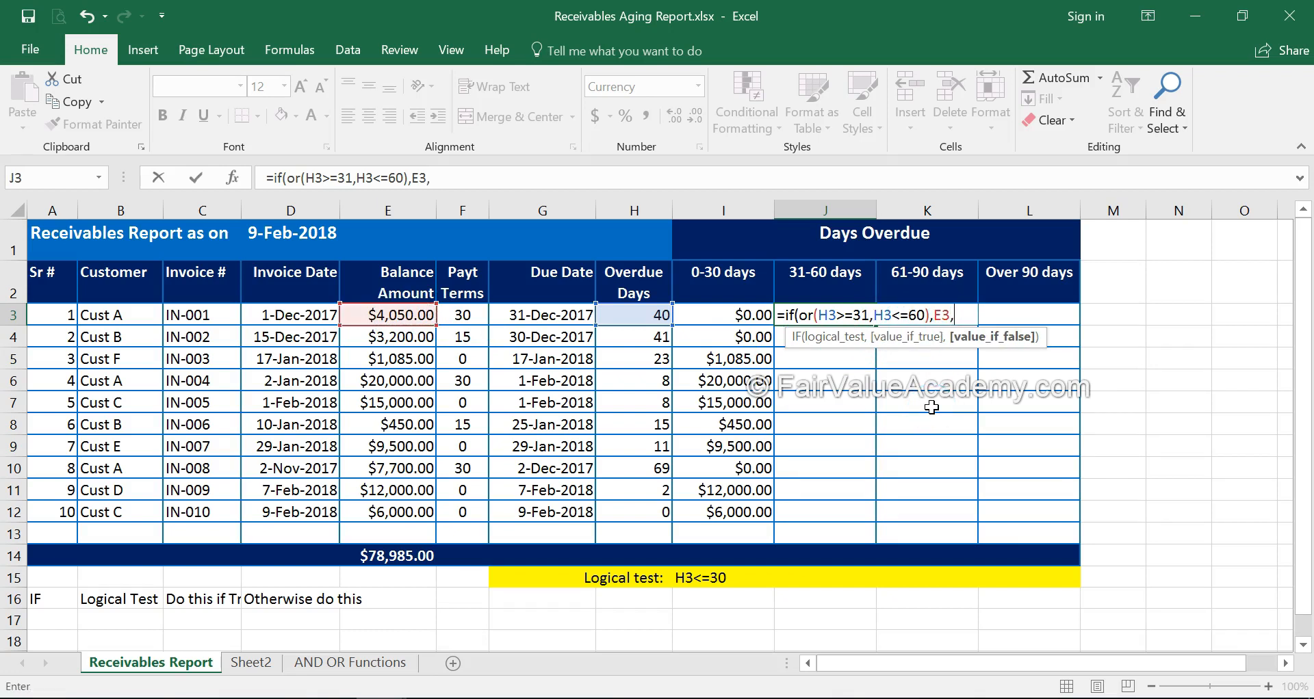
key(Return)
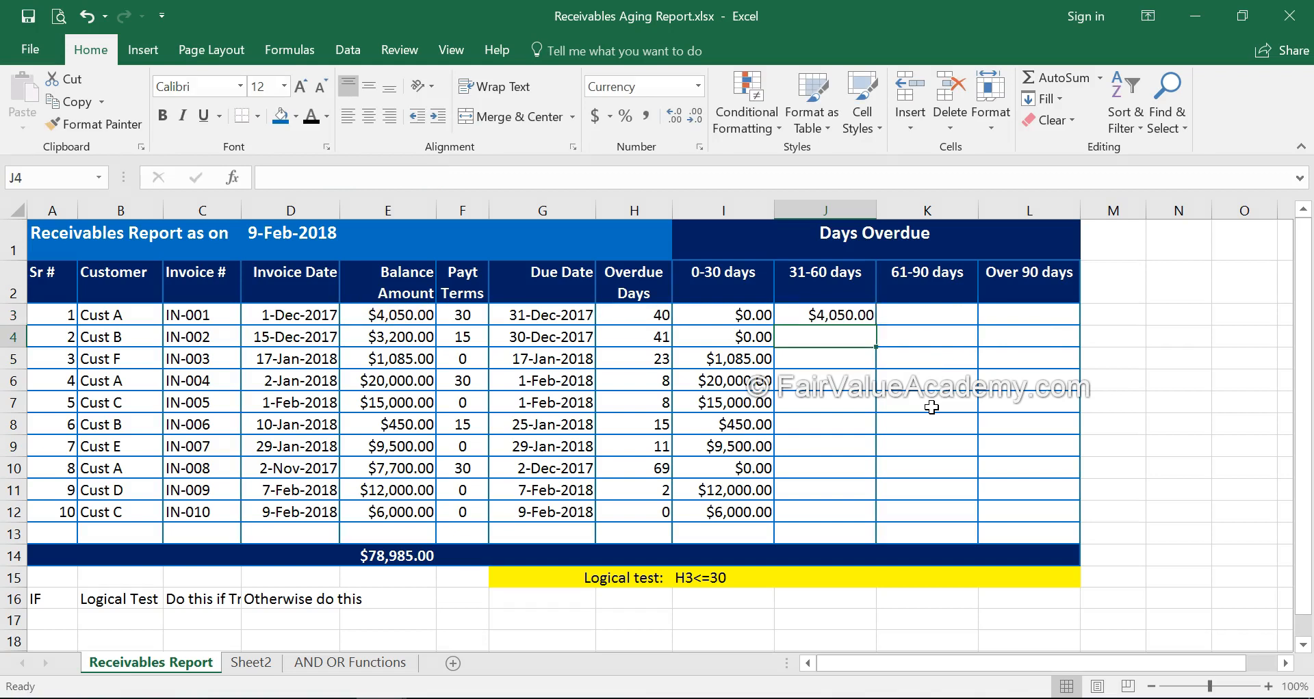
Fill the 31-60 days formula from J3 down to J12 and check row 5 against its overdue days.
click(849, 315)
drag(875, 326, 875, 522)
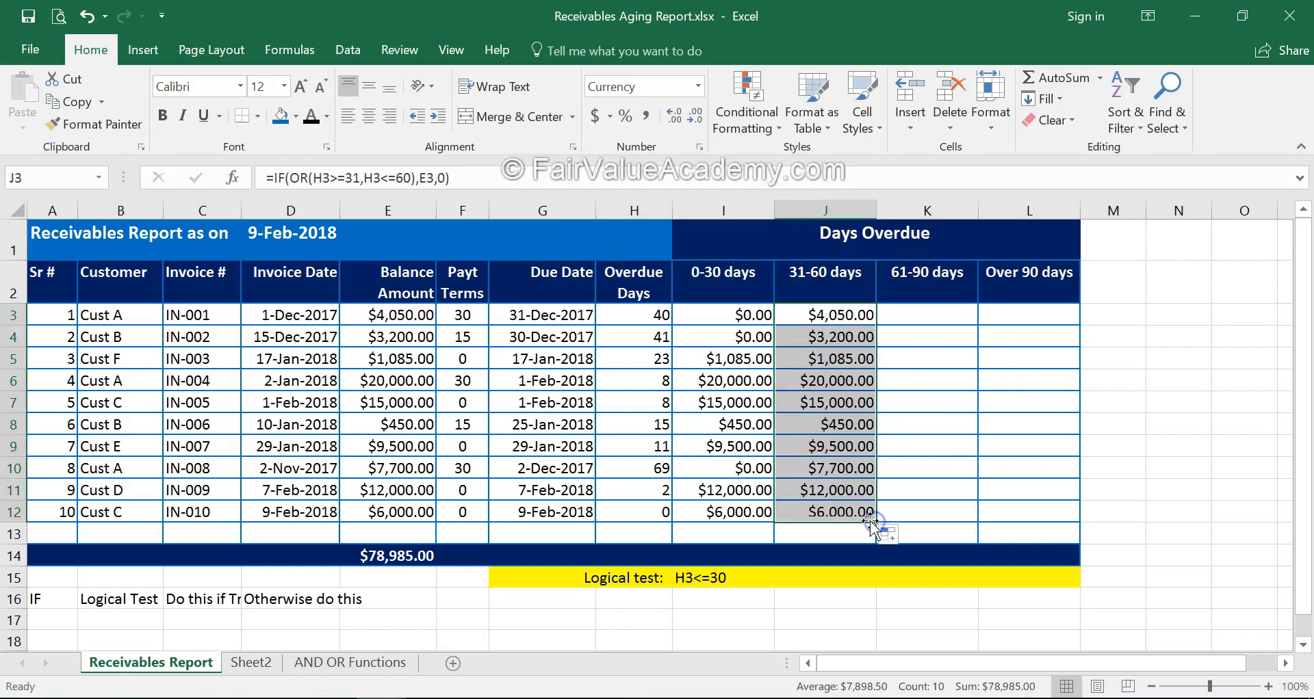
click(653, 337)
click(640, 357)
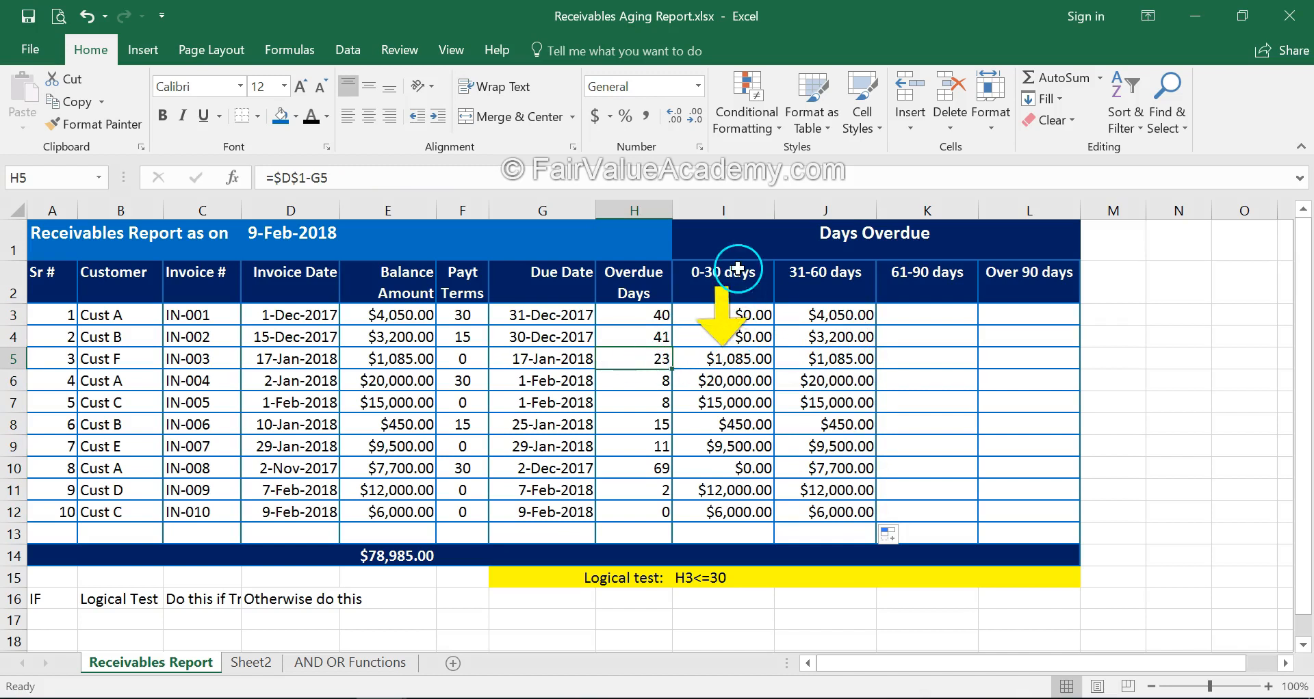
click(842, 358)
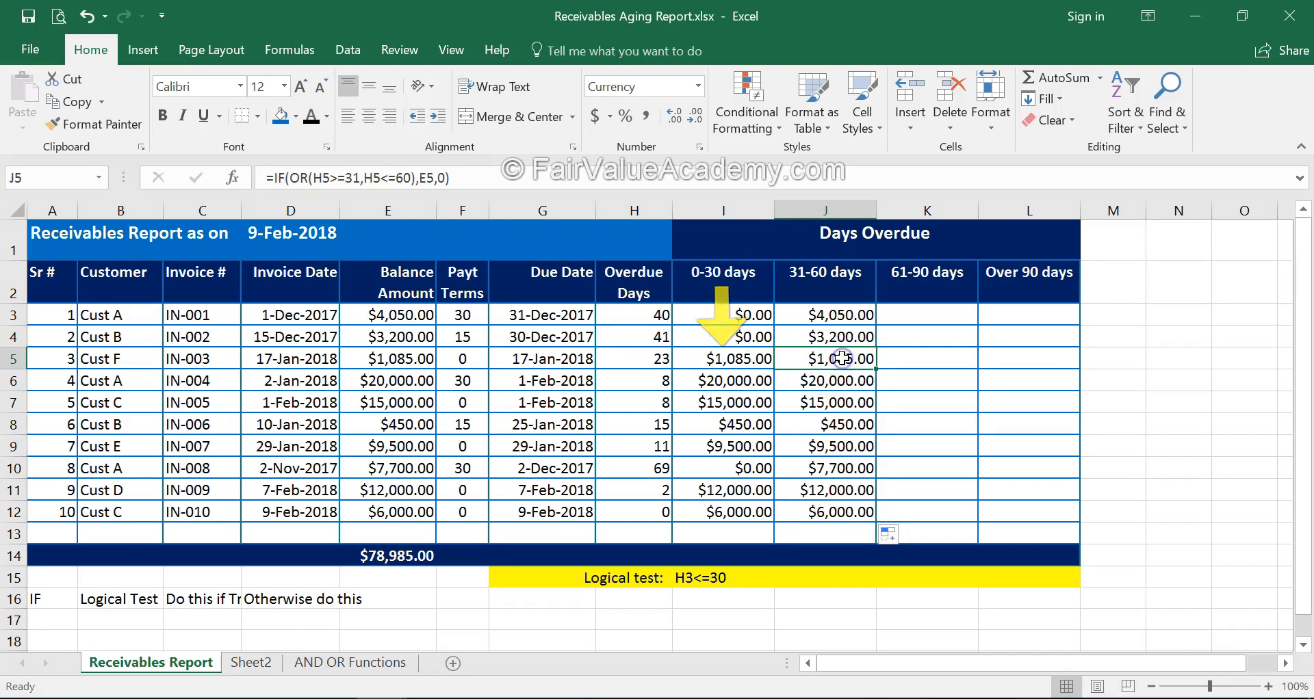
Replace OR with AND in J3's formula so it reads =IF(AND(H3>=31,H3<=60),E3,0).
click(838, 318)
double_click(839, 317)
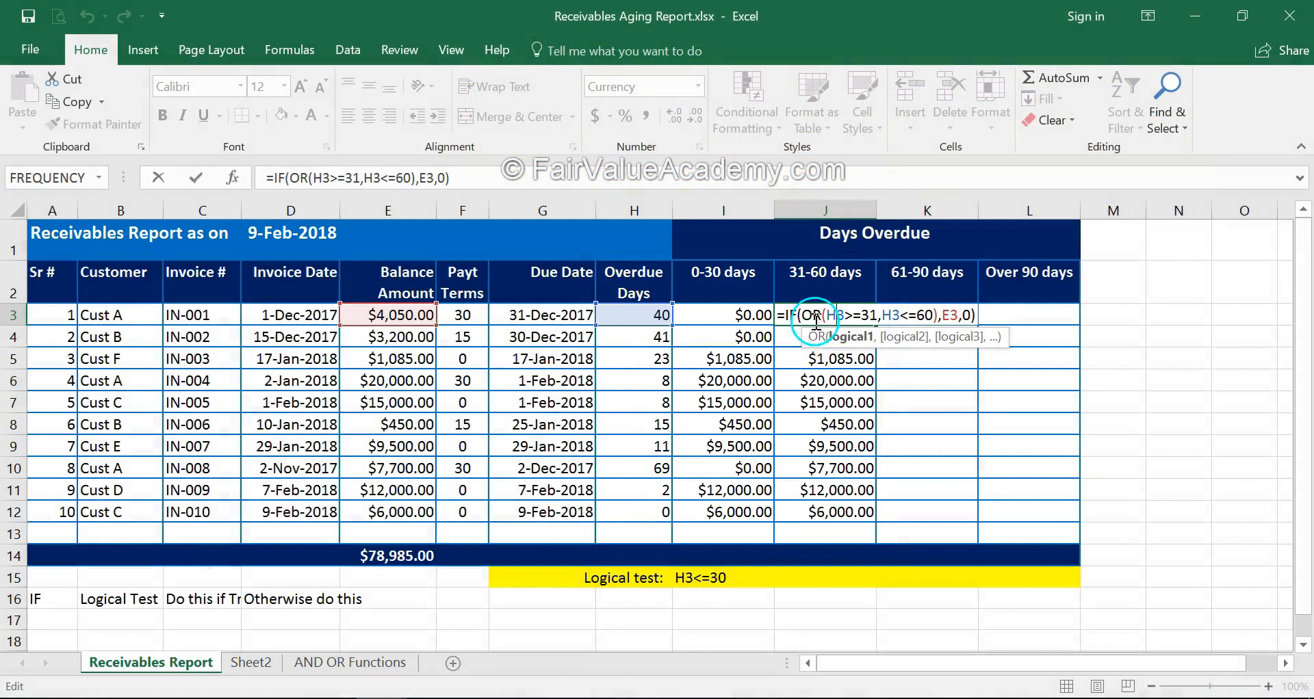
click(821, 316)
key(BackSpace)
key(BackSpace)
text(AND)
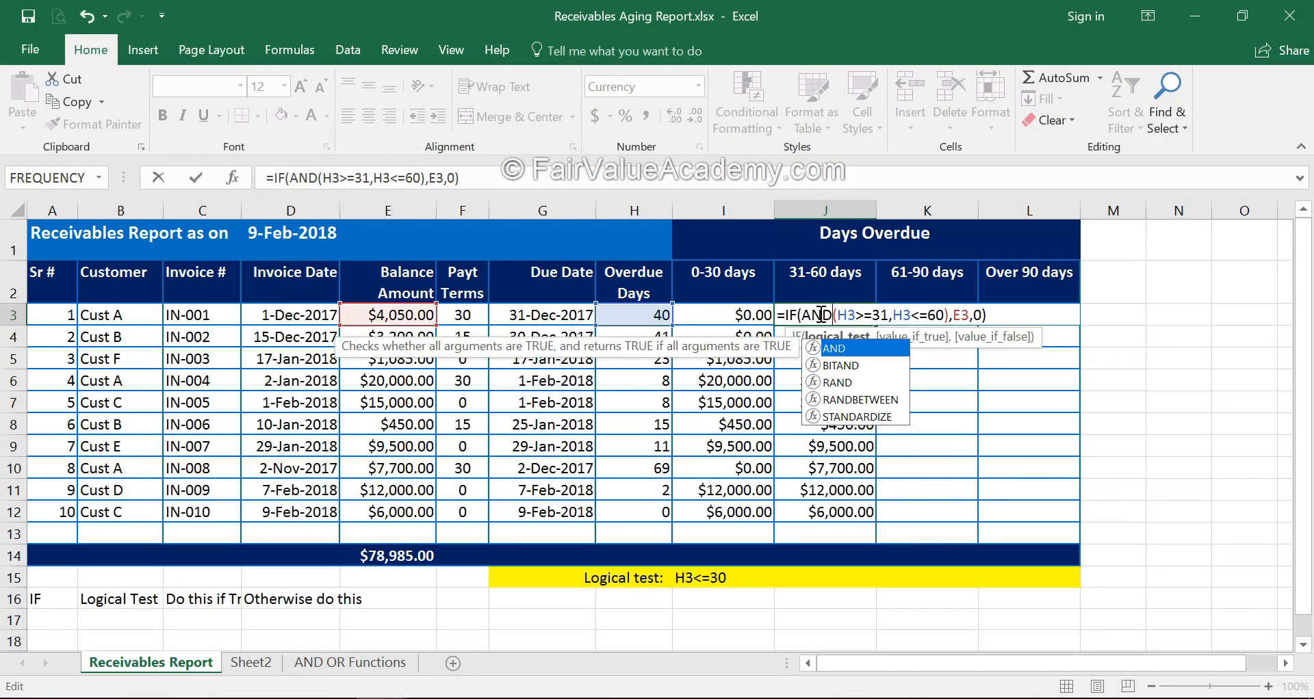
key(Return)
Fill the AND formula from J3 down to J12 and check it against the overdue days in H5:H12.
click(842, 316)
drag(876, 325, 882, 515)
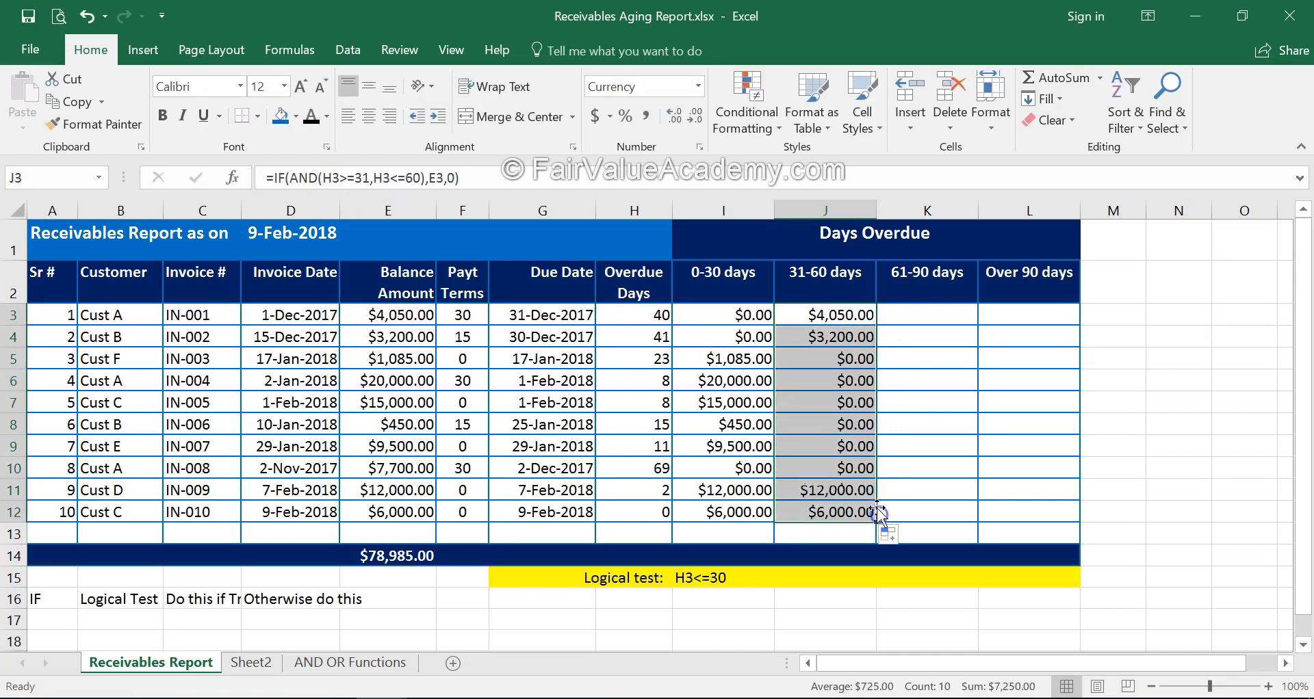
click(838, 407)
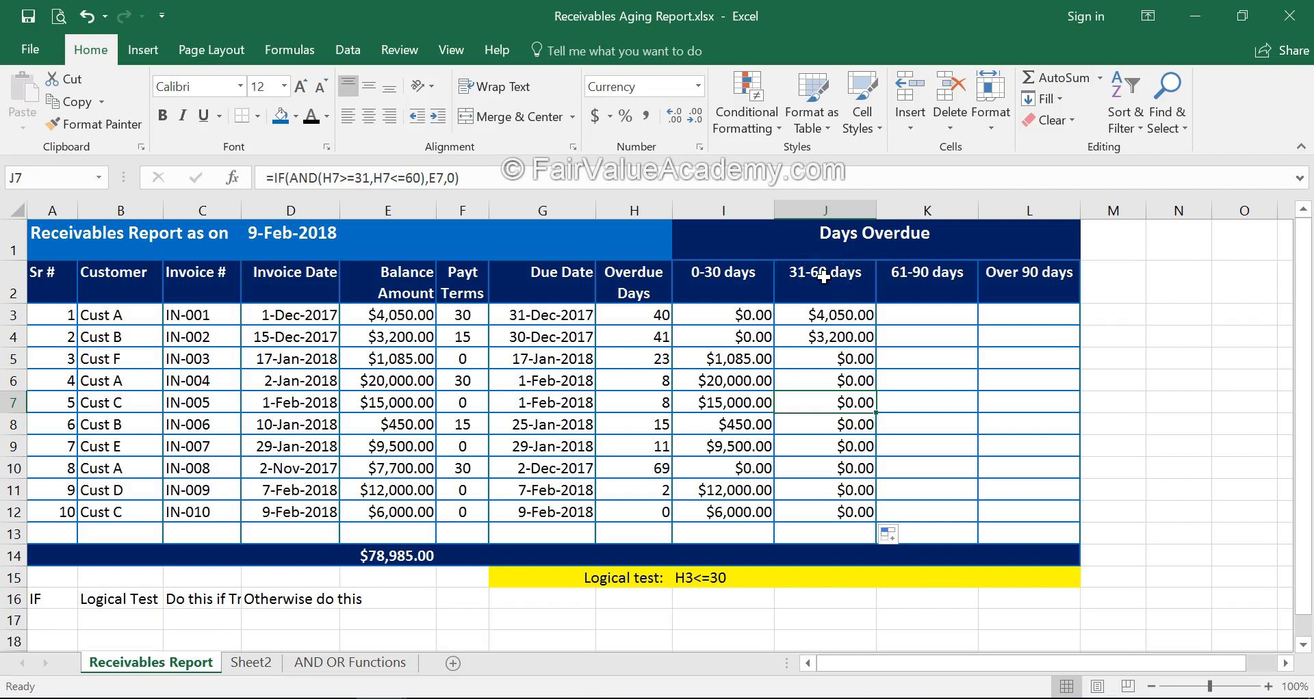
drag(666, 363, 658, 518)
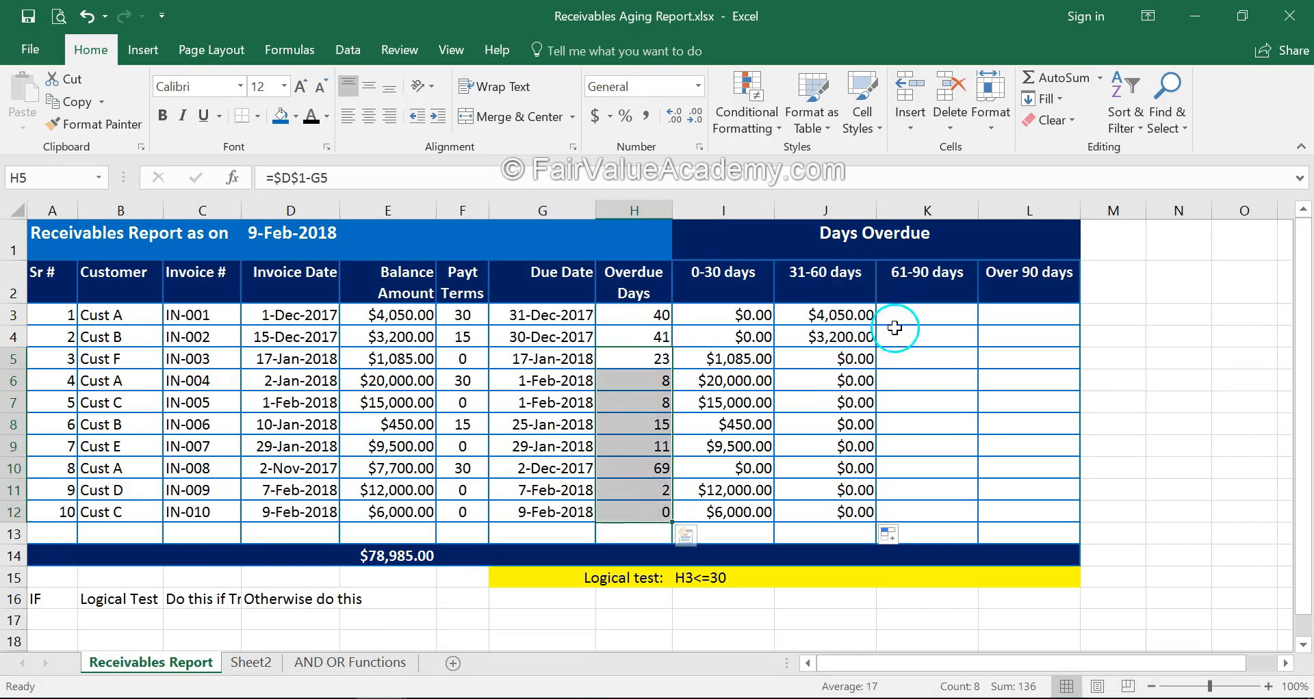
Start an IF formula in K3 for 61-90 days with the logical test AND(H3>=61,H3<=90).
click(909, 317)
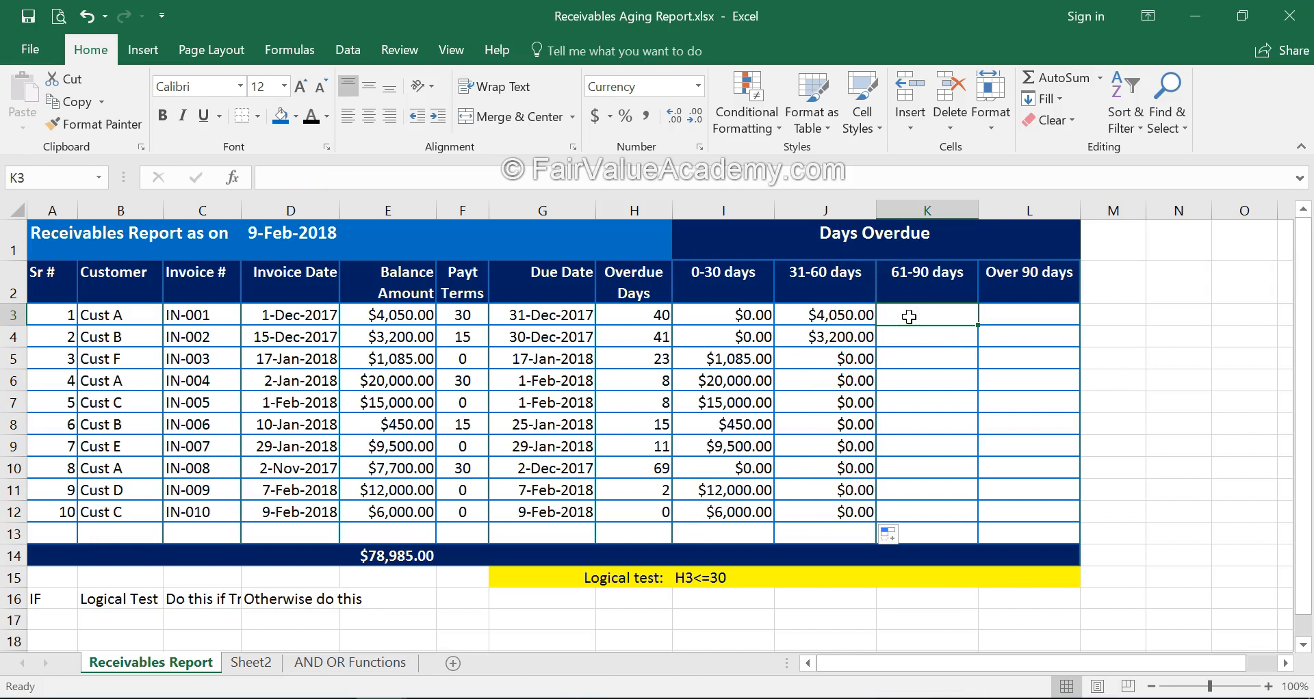
text(=)
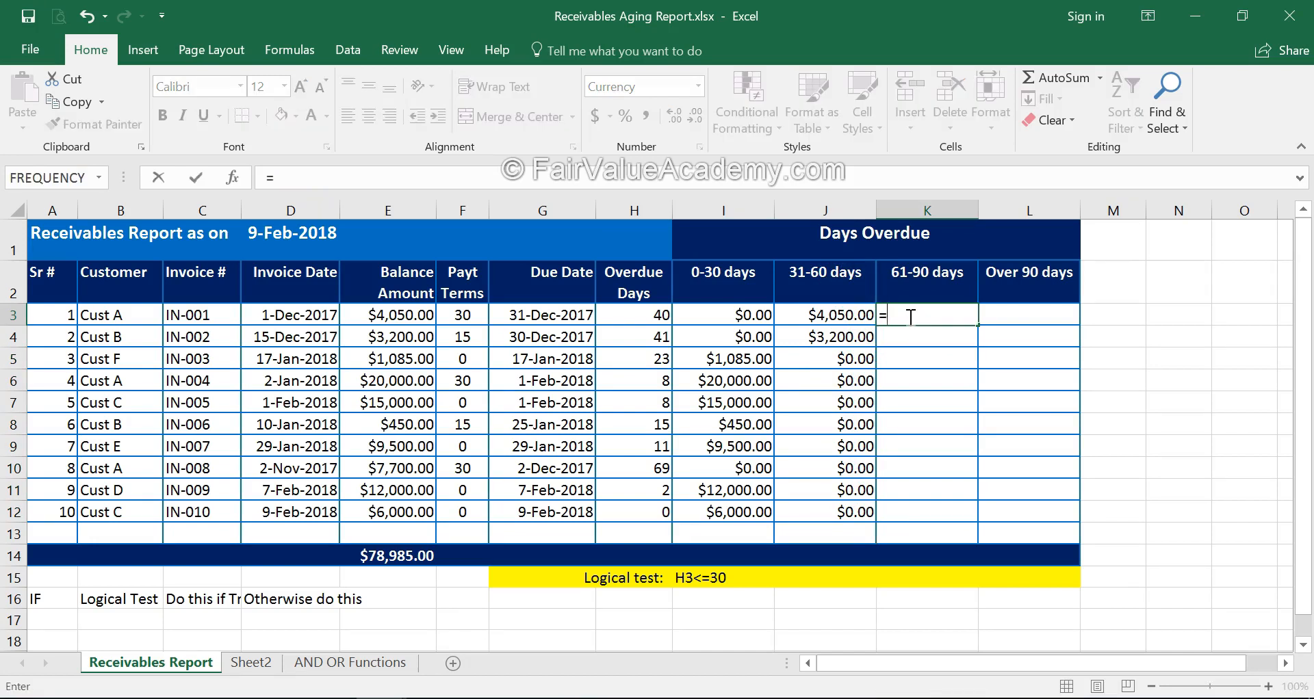
text(if()
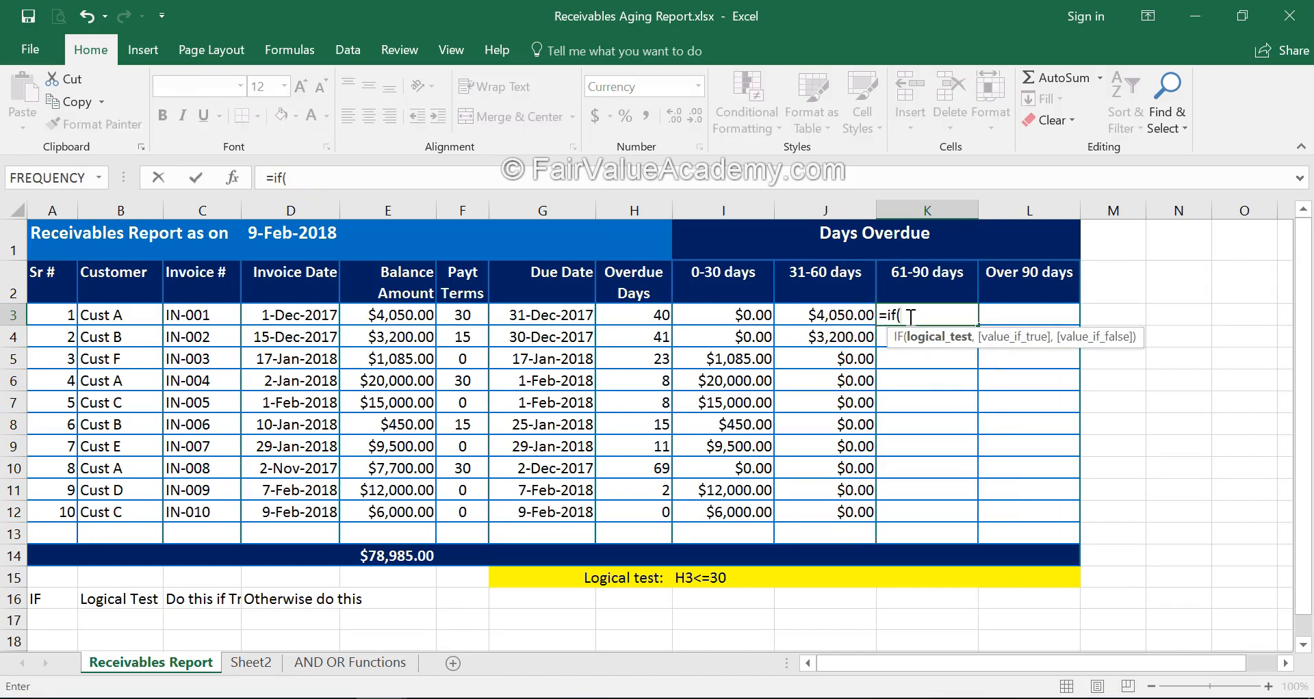
text(AND()
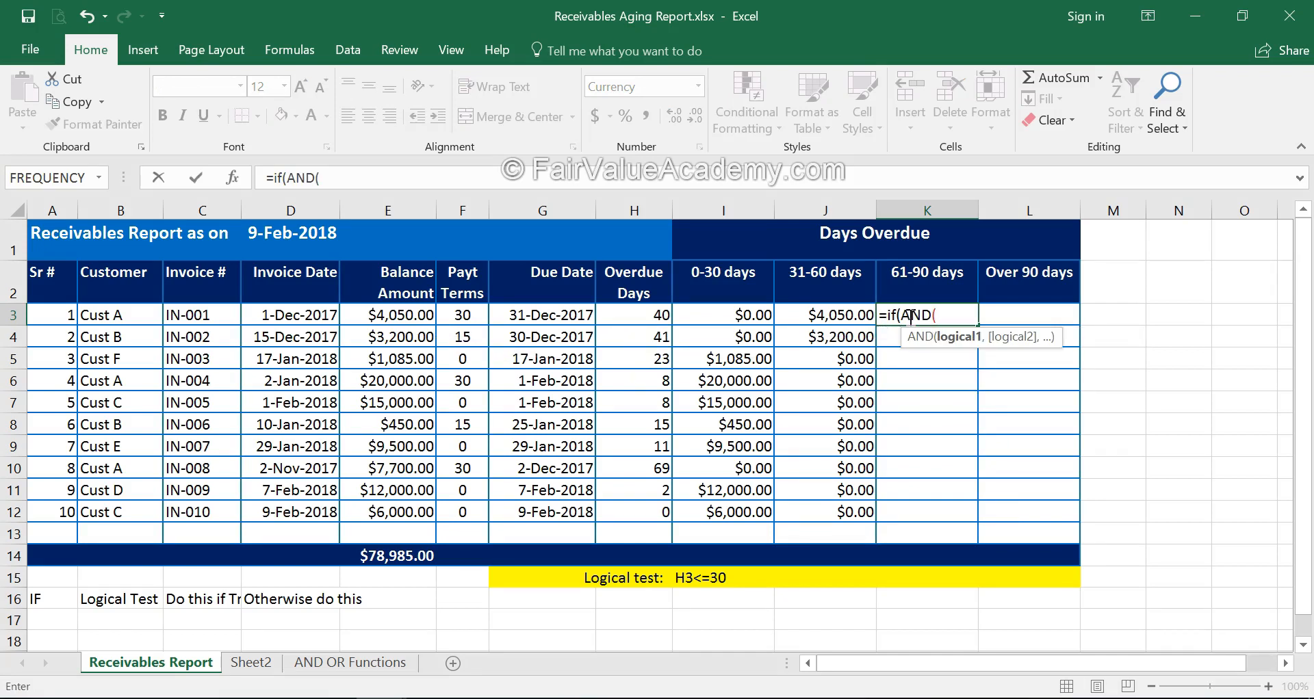
click(626, 318)
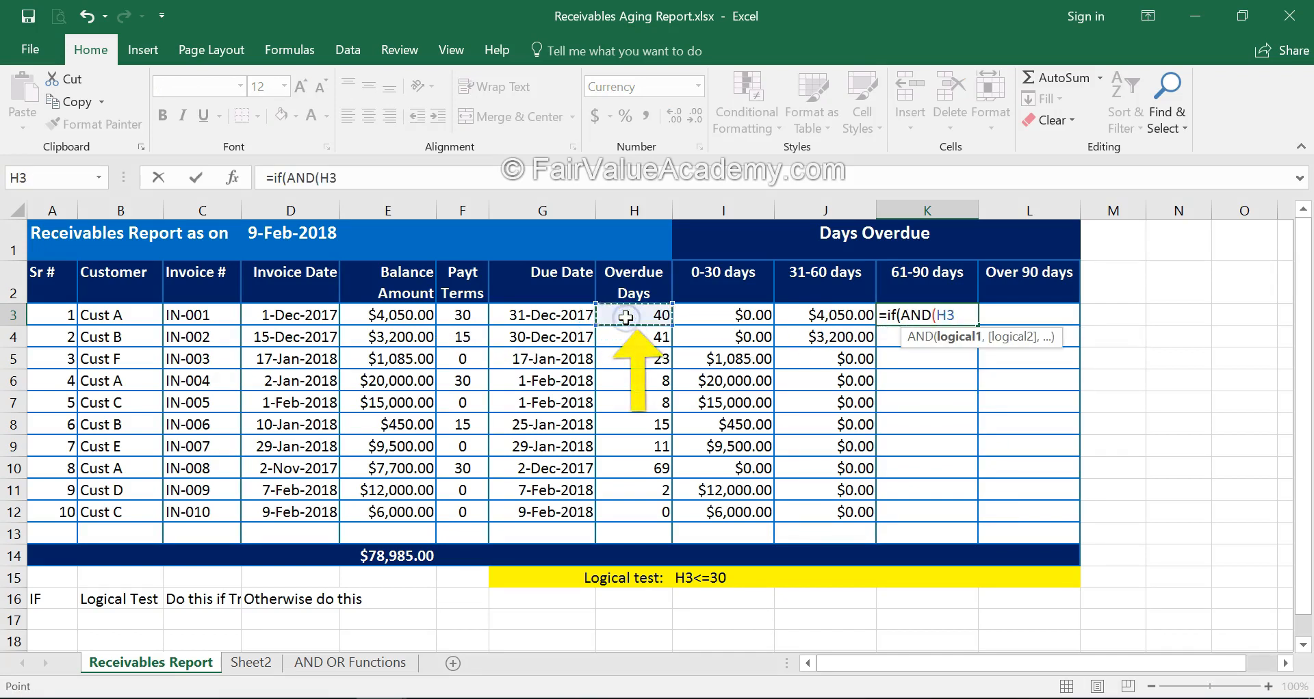
text(>=61,)
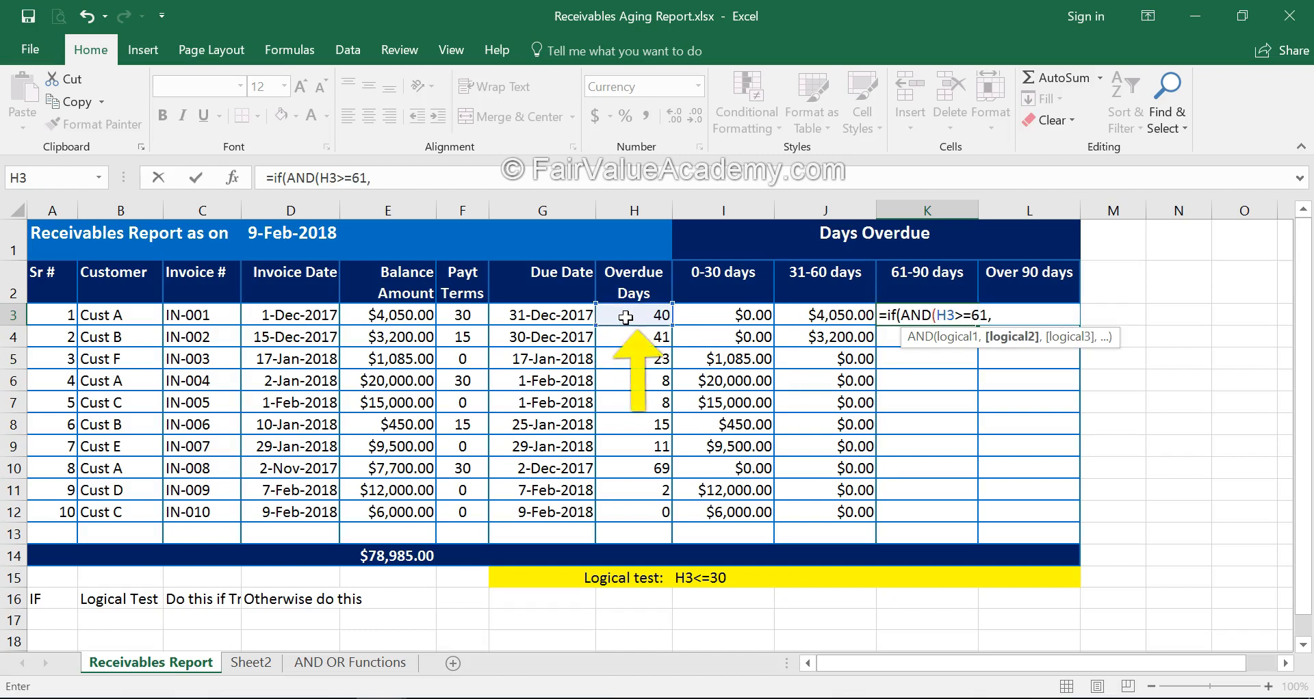
click(625, 318)
text(<)
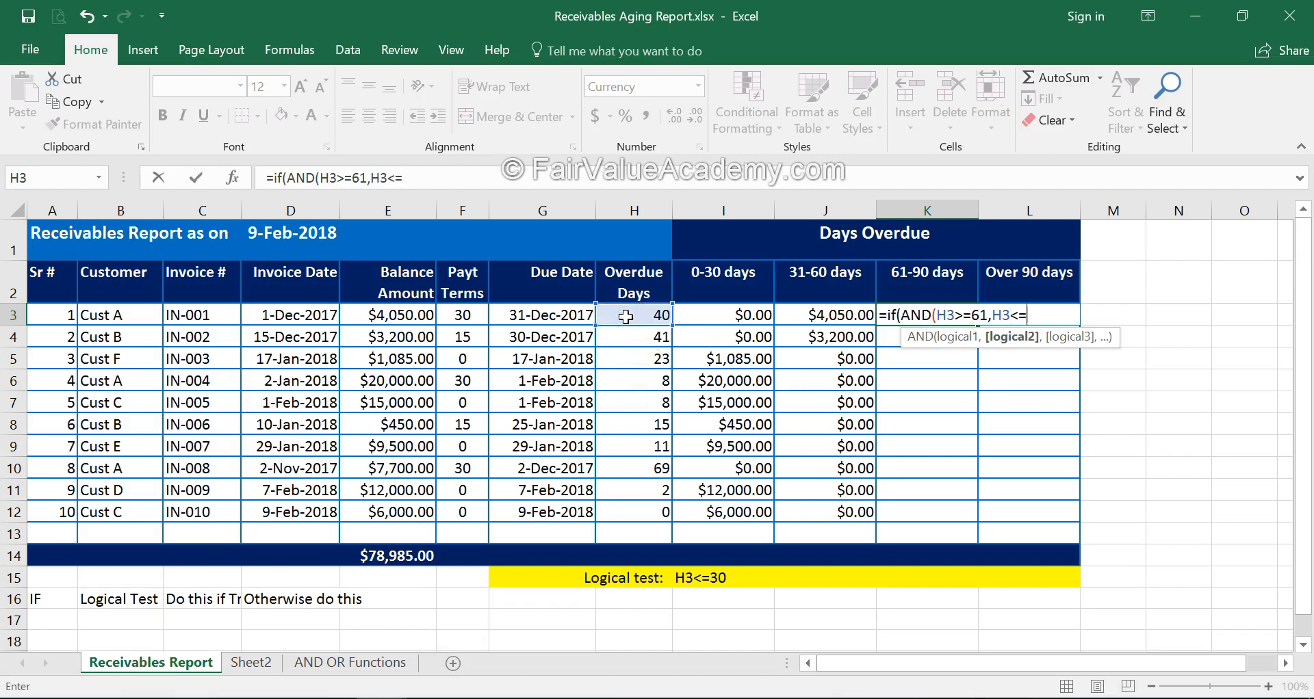
text(=90)
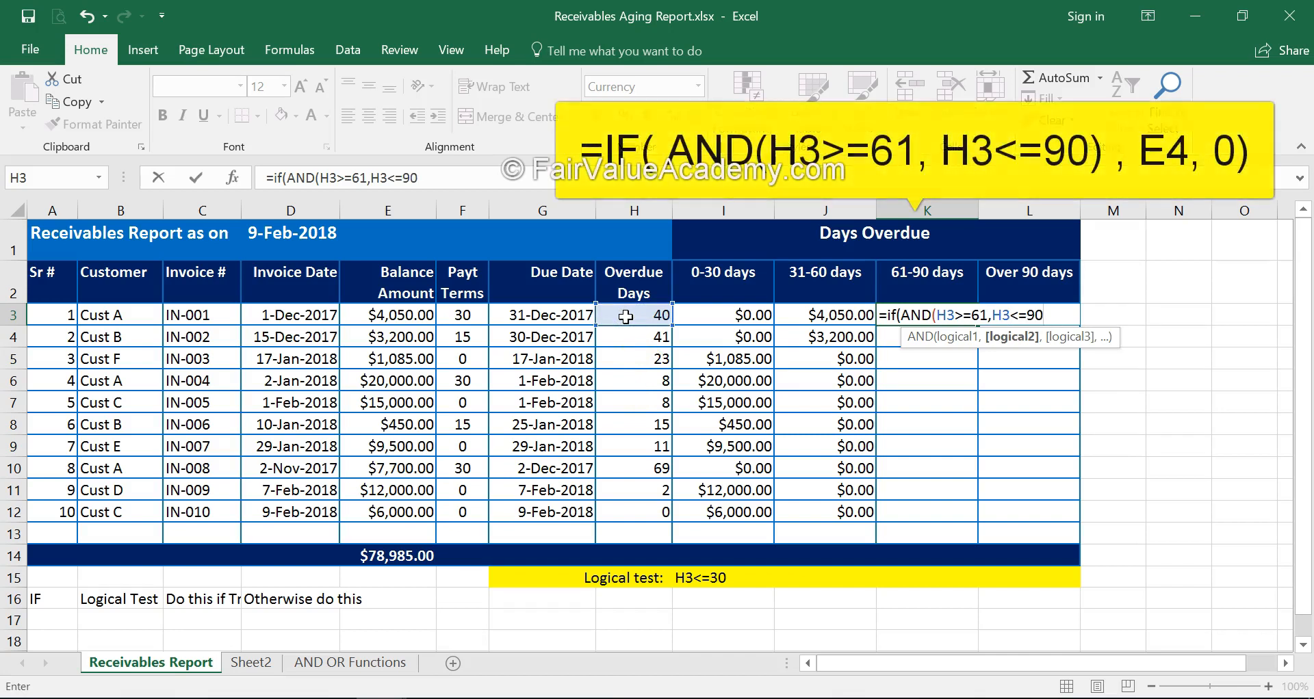
Finish the K3 formula so it returns the balance in E3 when true and 0 otherwise.
text(),)
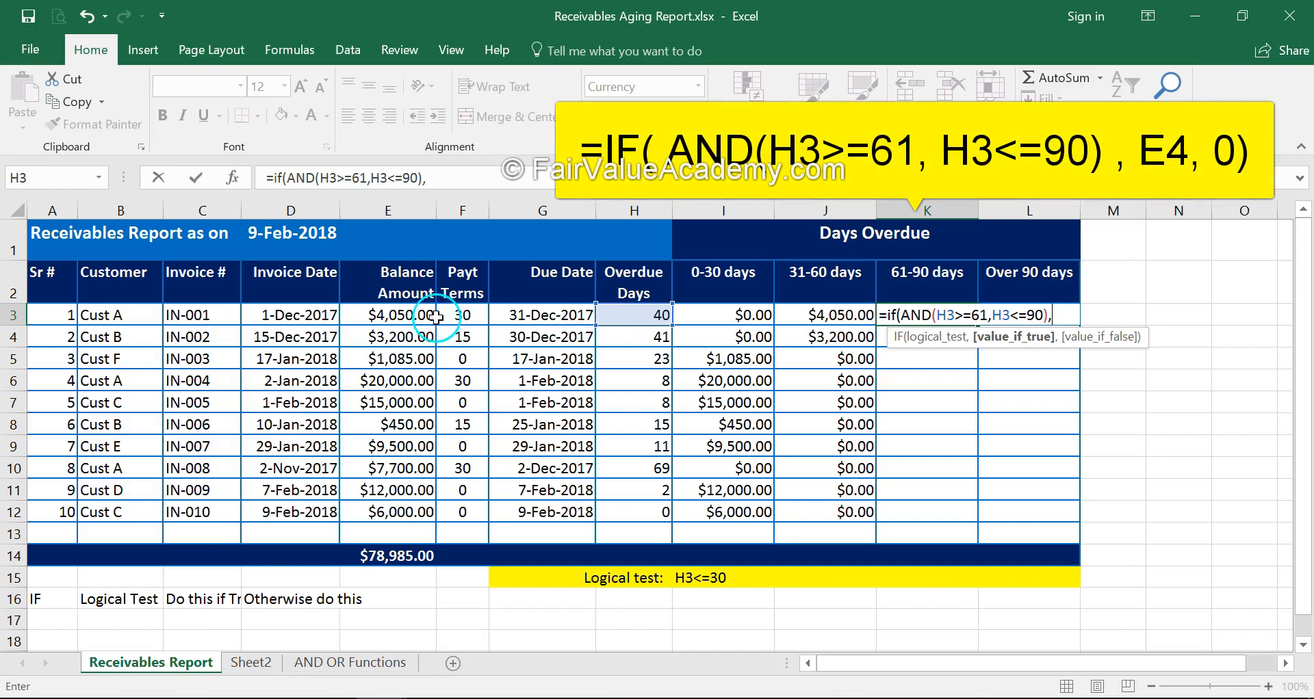
click(399, 312)
text(,)
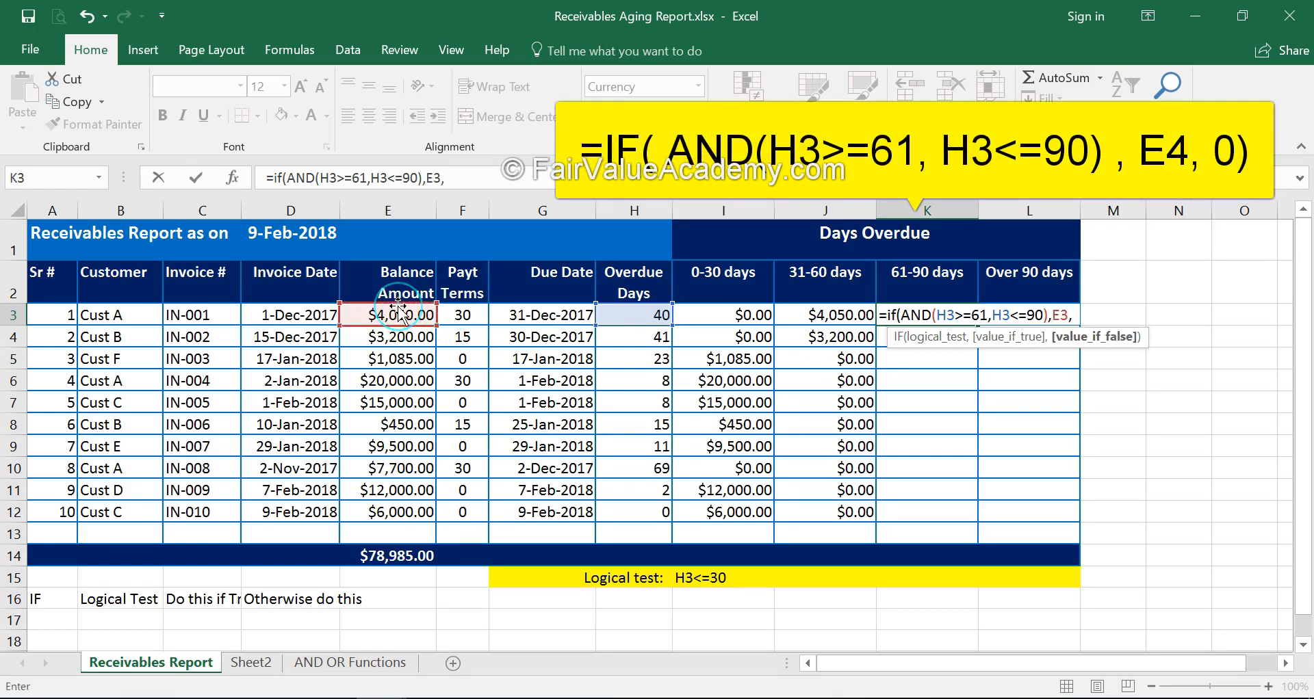
text(0))
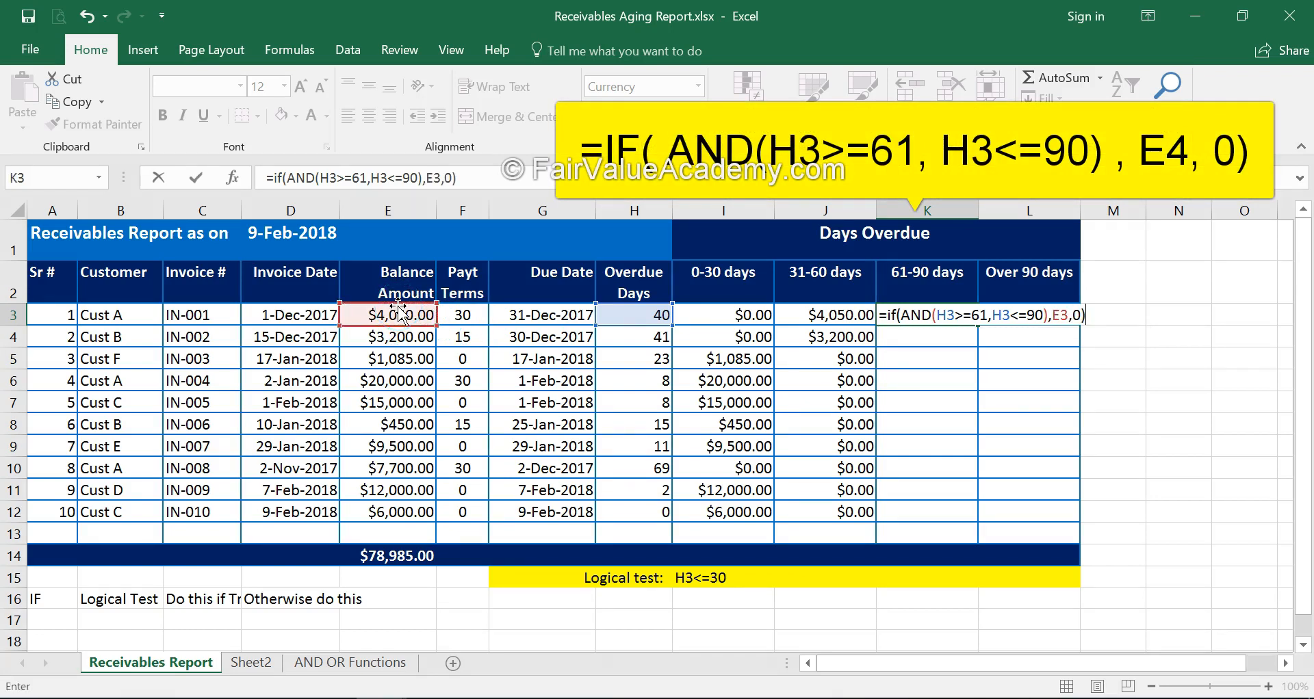
key(Return)
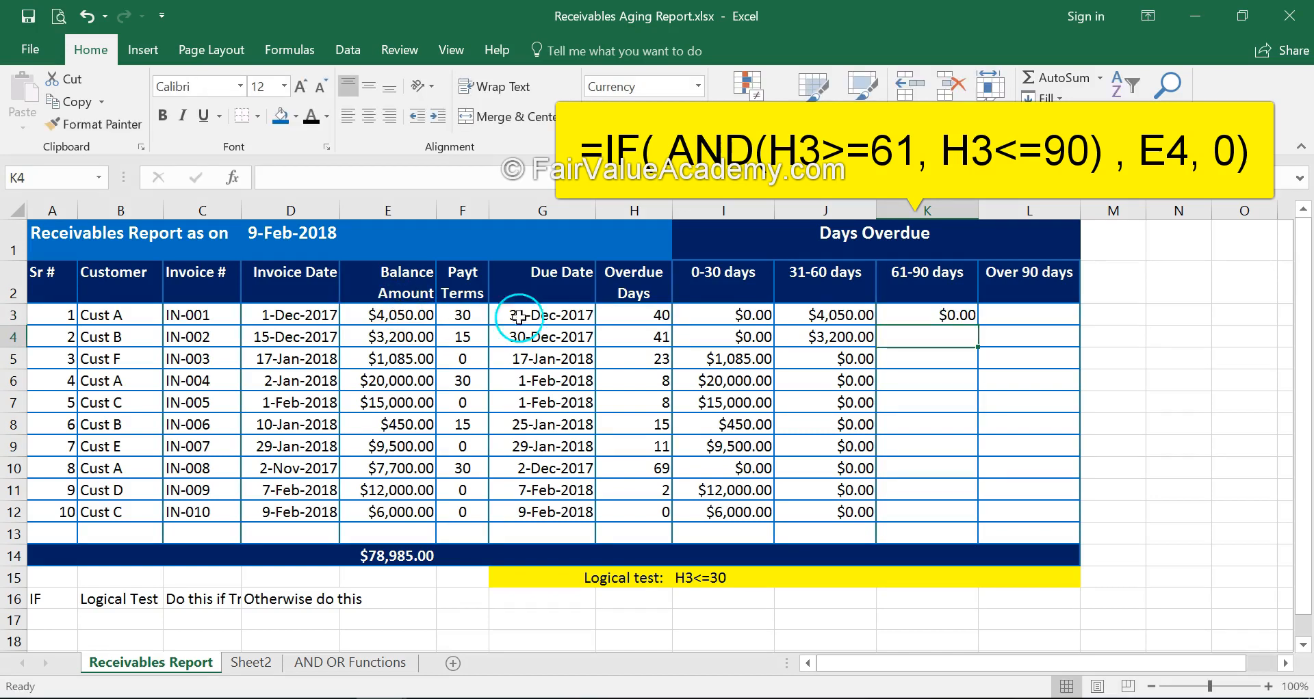
Fill the 61-90 days formula from K3 down to K12 and check the overdue days in H10.
click(936, 318)
drag(980, 328, 972, 518)
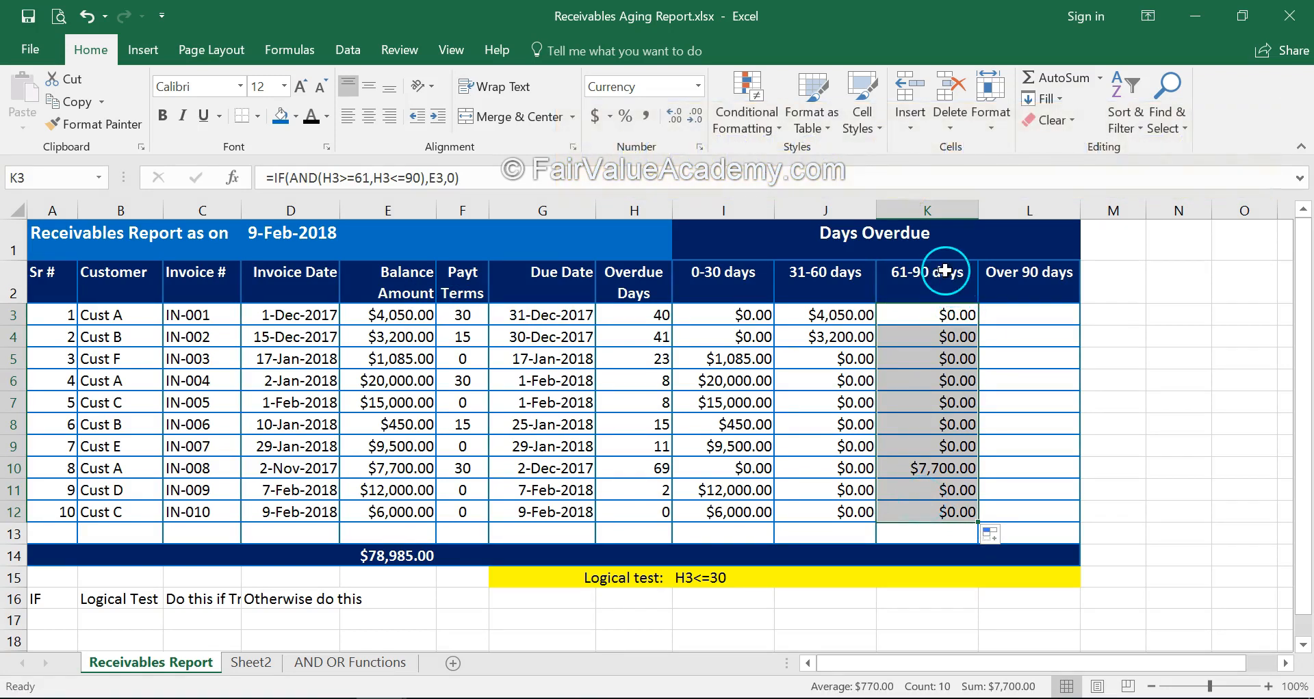
click(651, 468)
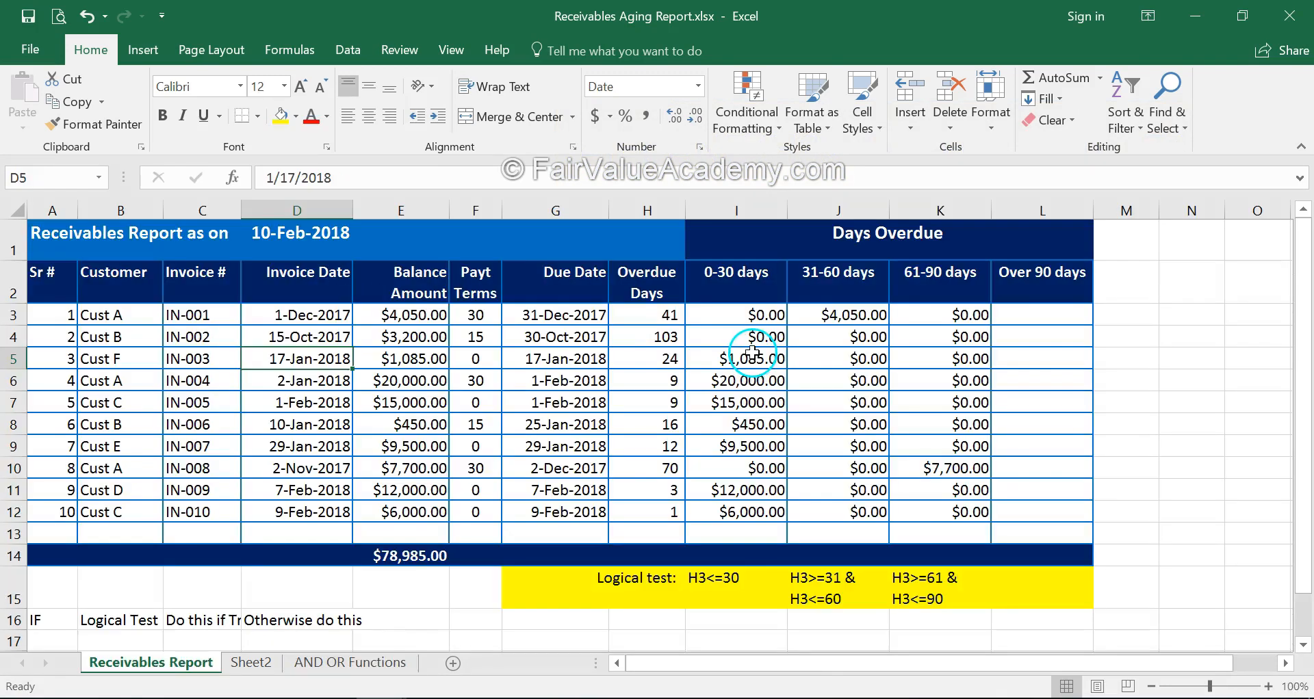
Enter the logical test =H3>=91 in L3 under Over 90 days.
click(1026, 318)
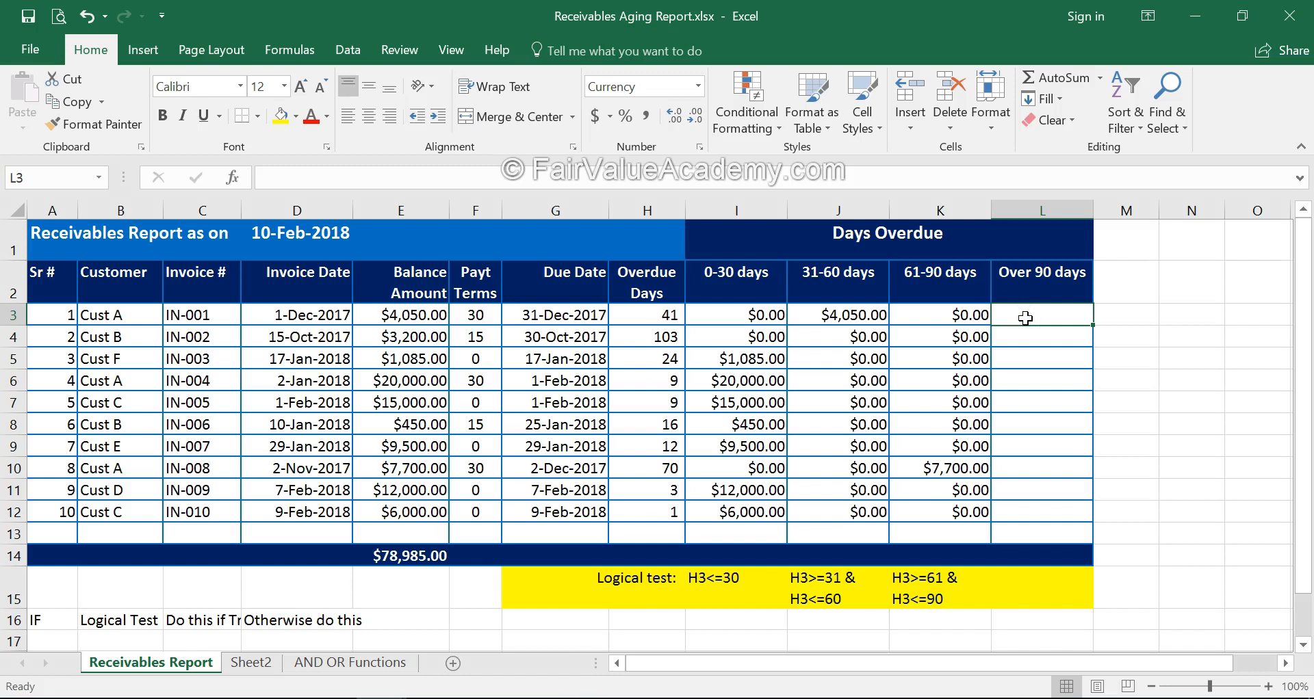
text(=h3>=91)
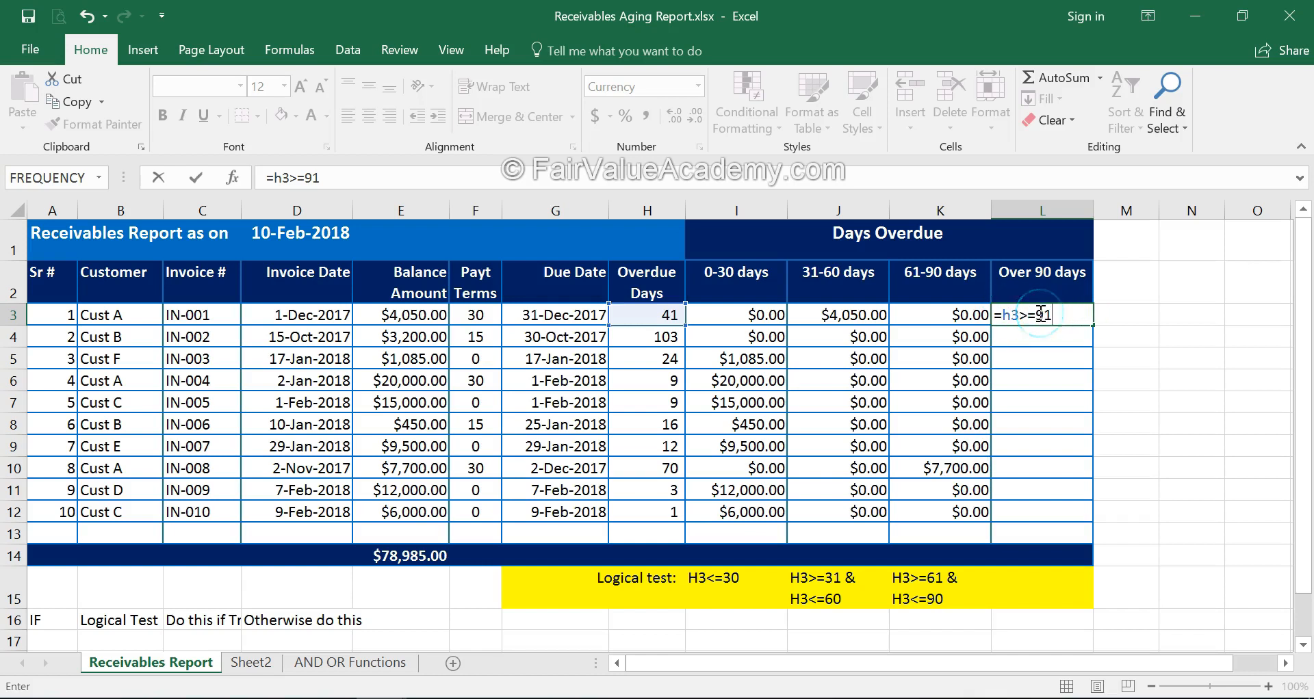
key(Return)
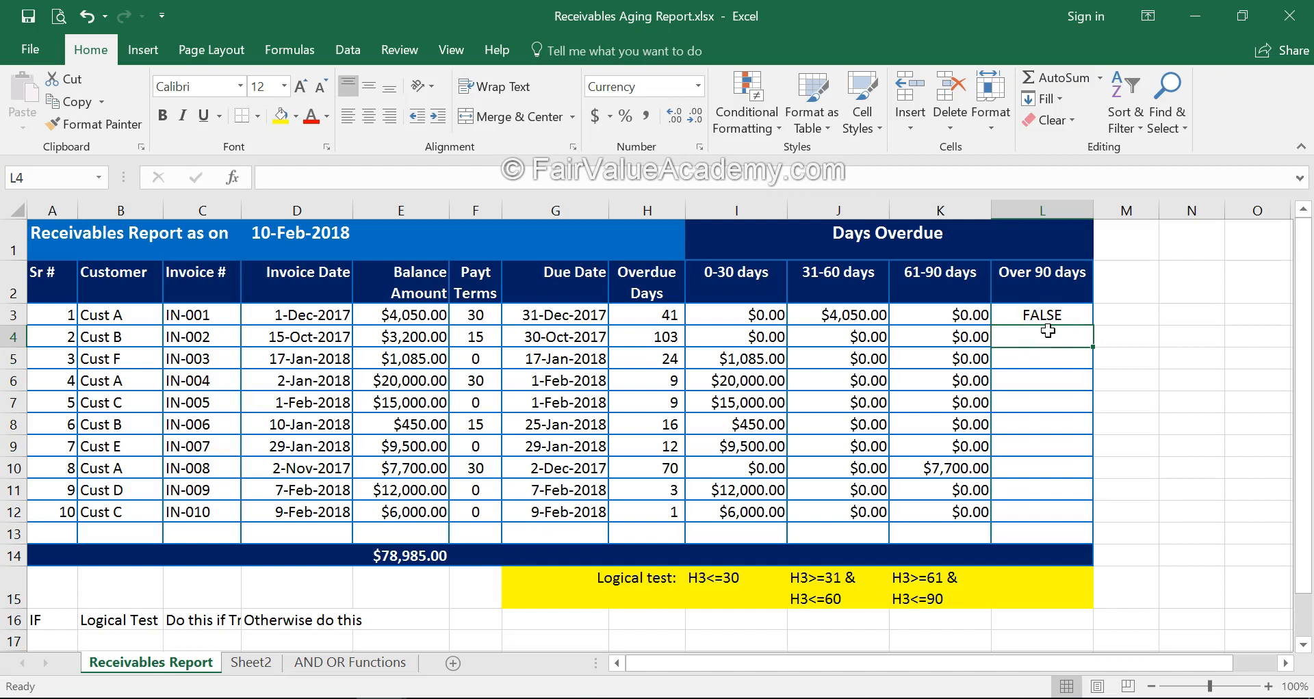
Note the alternative logical test H3<31 in I16, below the H3<=30 test for the 0-30 days bucket.
click(735, 587)
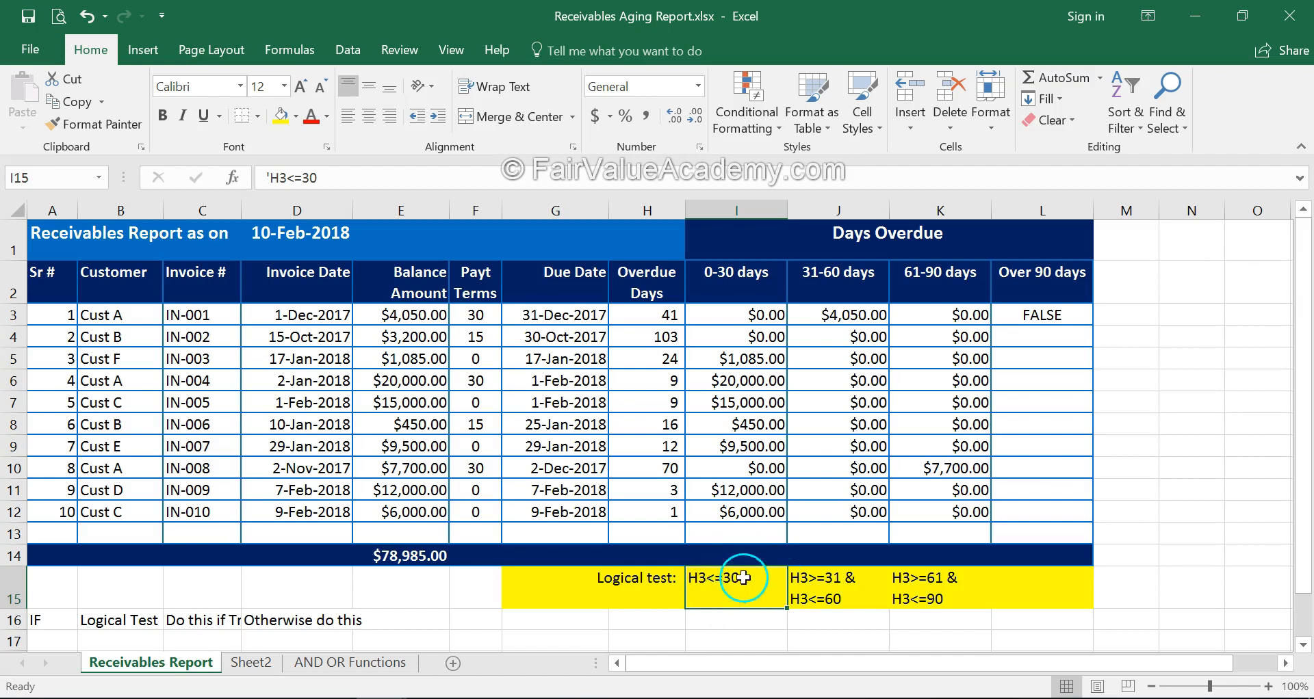
click(721, 619)
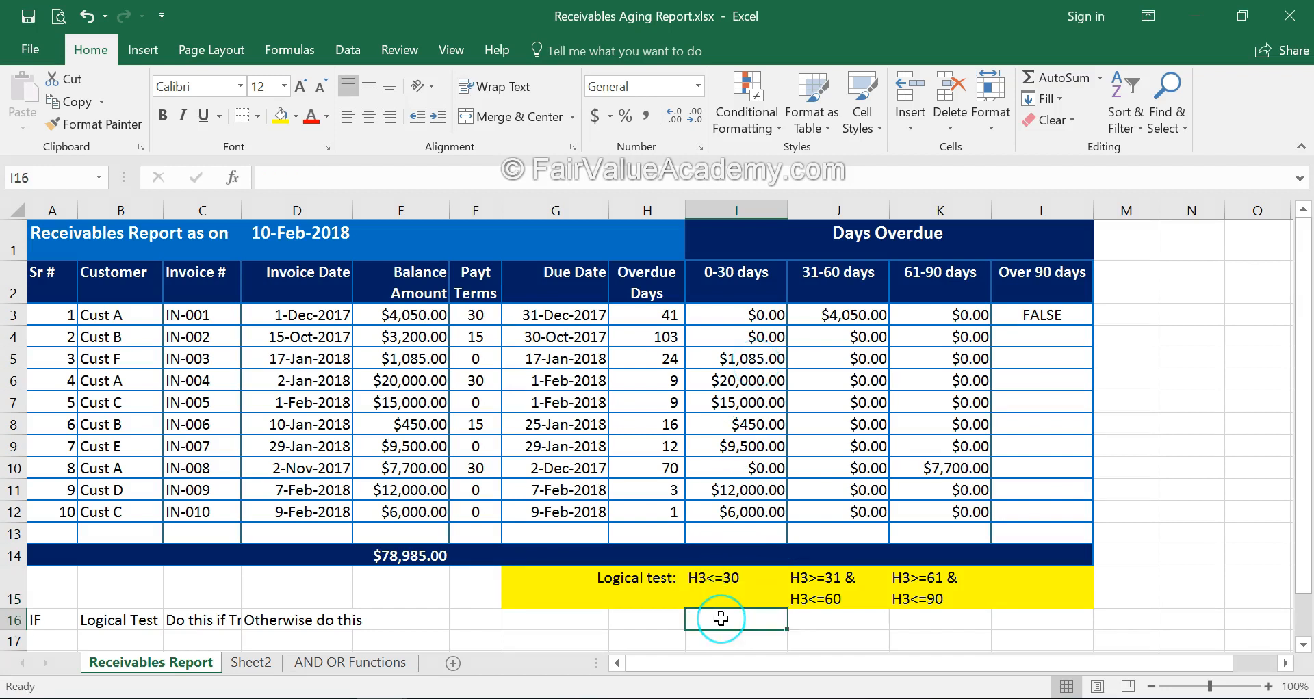
text(H3<=30)
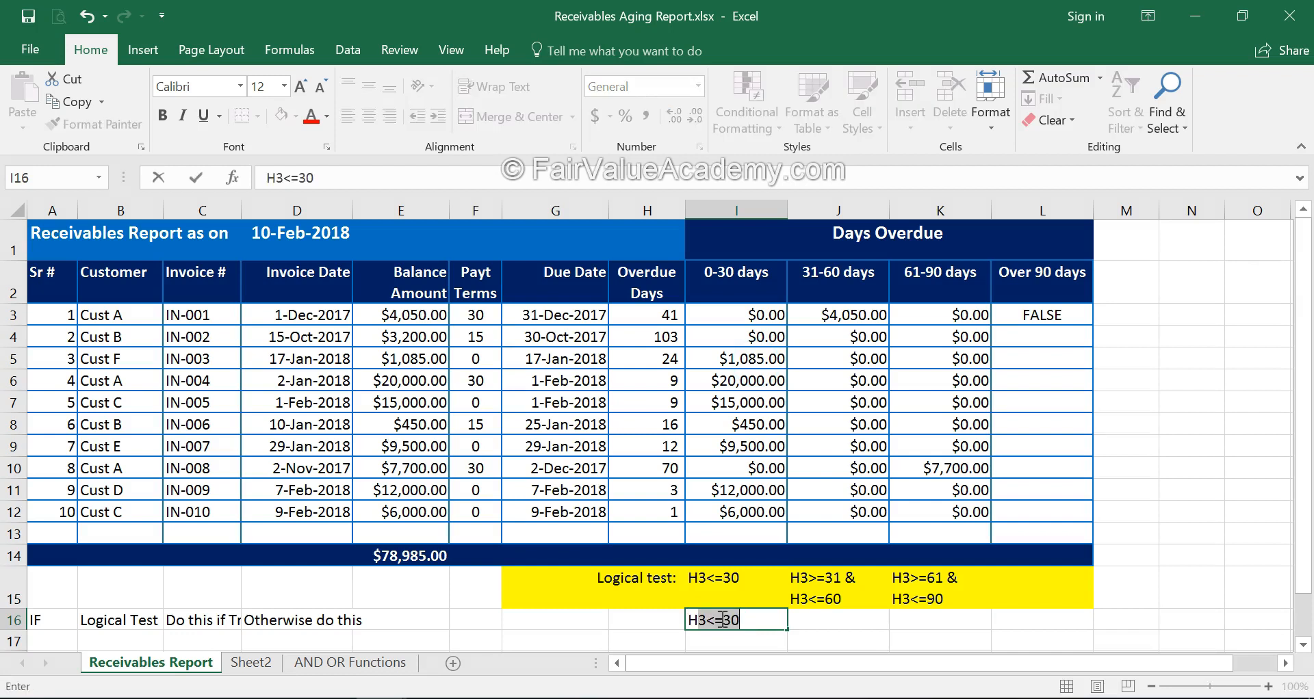
key(BackSpace)
text(31)
key(Return)
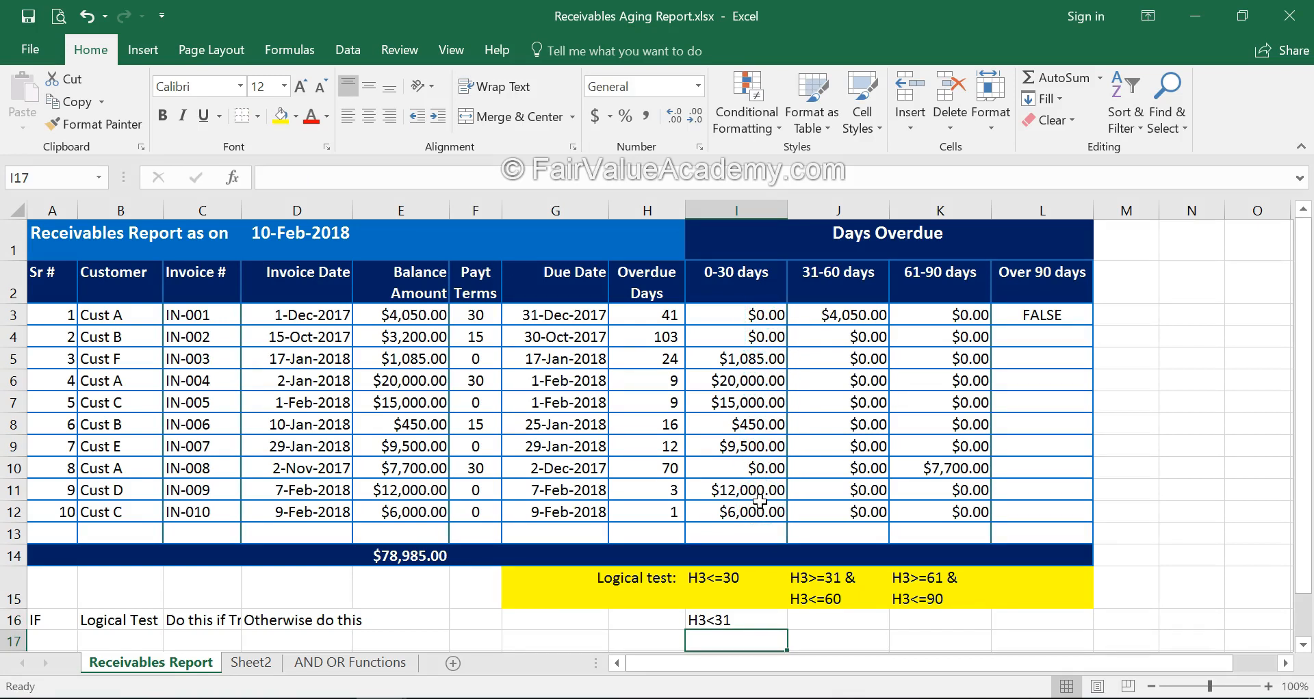
Compare the logical tests in I15 and I16 against the overdue days in H3:H12.
click(730, 619)
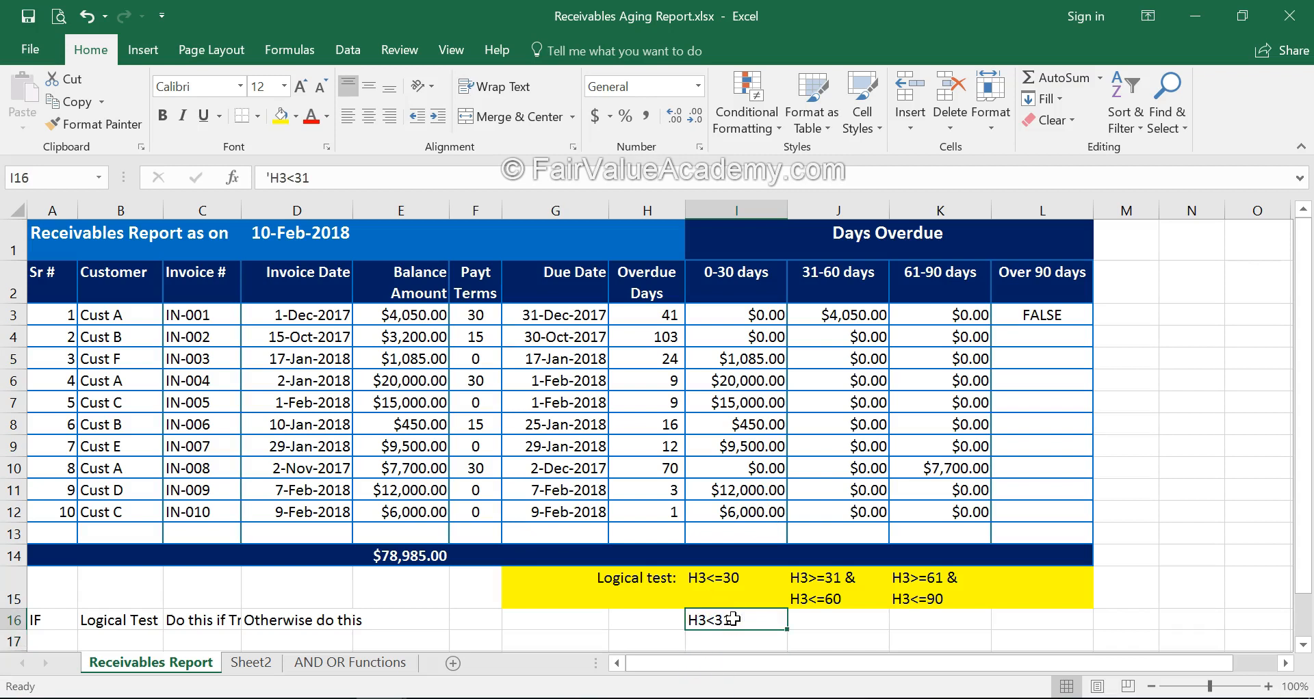
drag(647, 315, 646, 510)
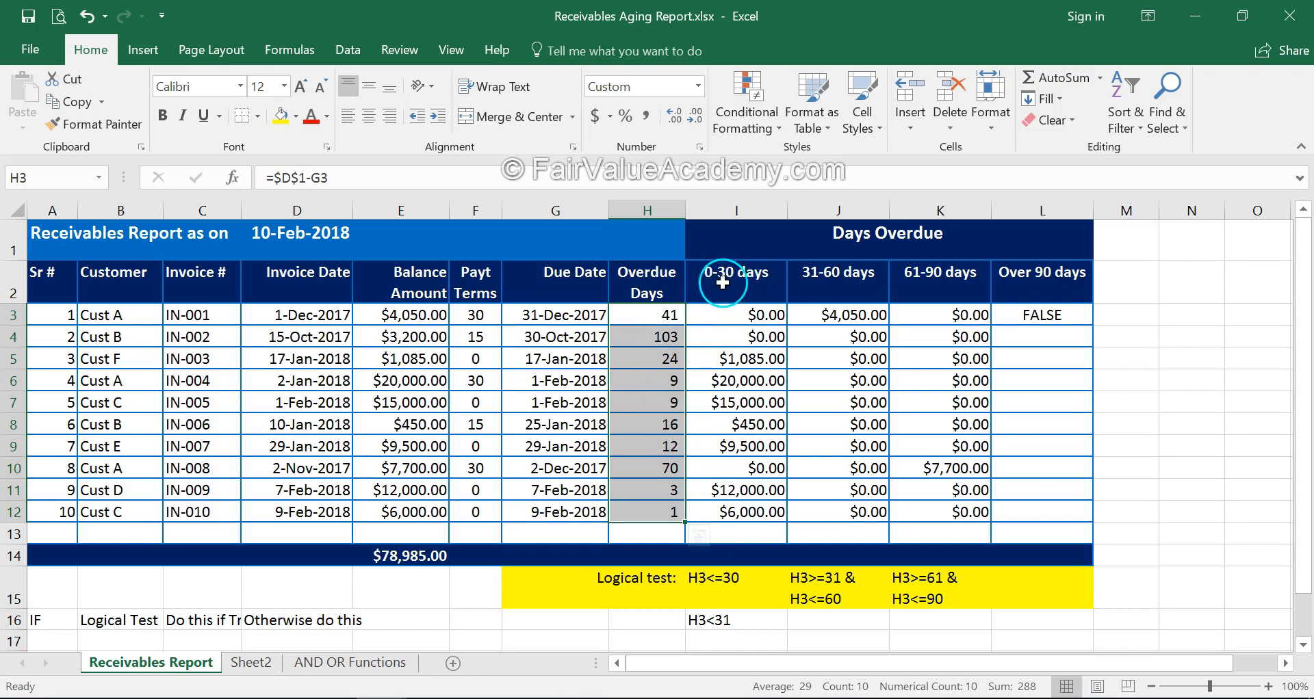
click(738, 621)
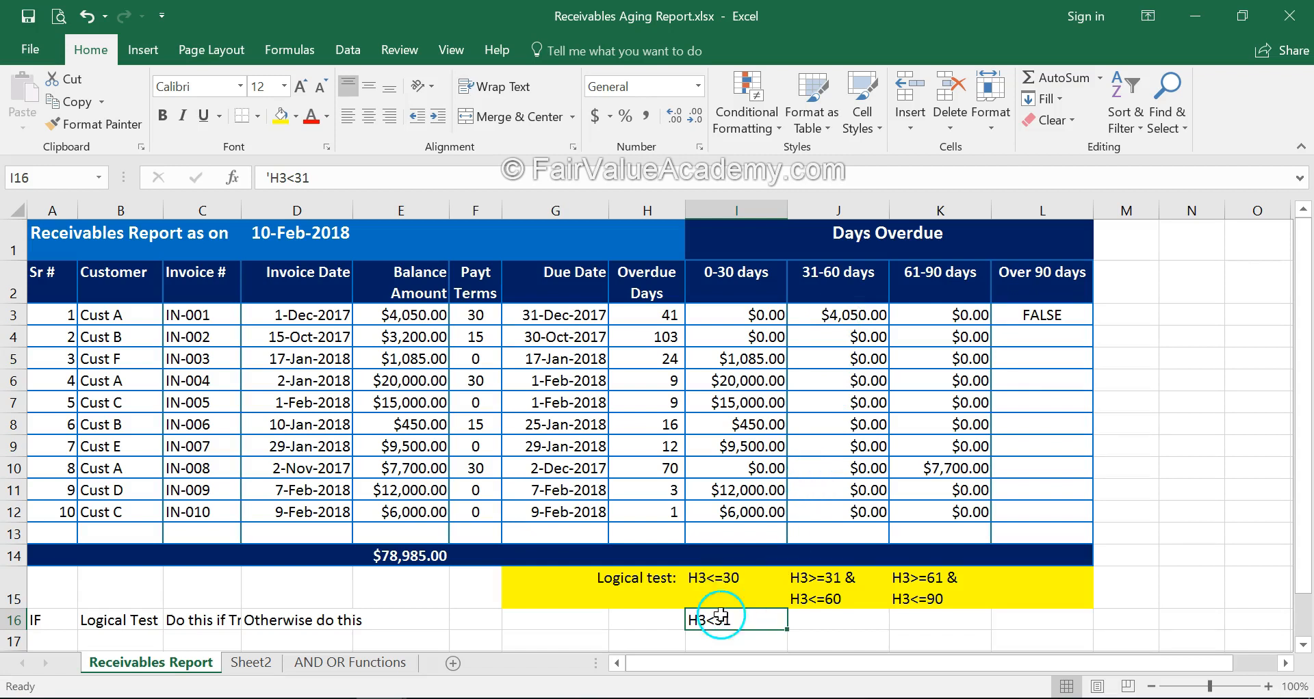
click(730, 590)
click(731, 621)
click(739, 588)
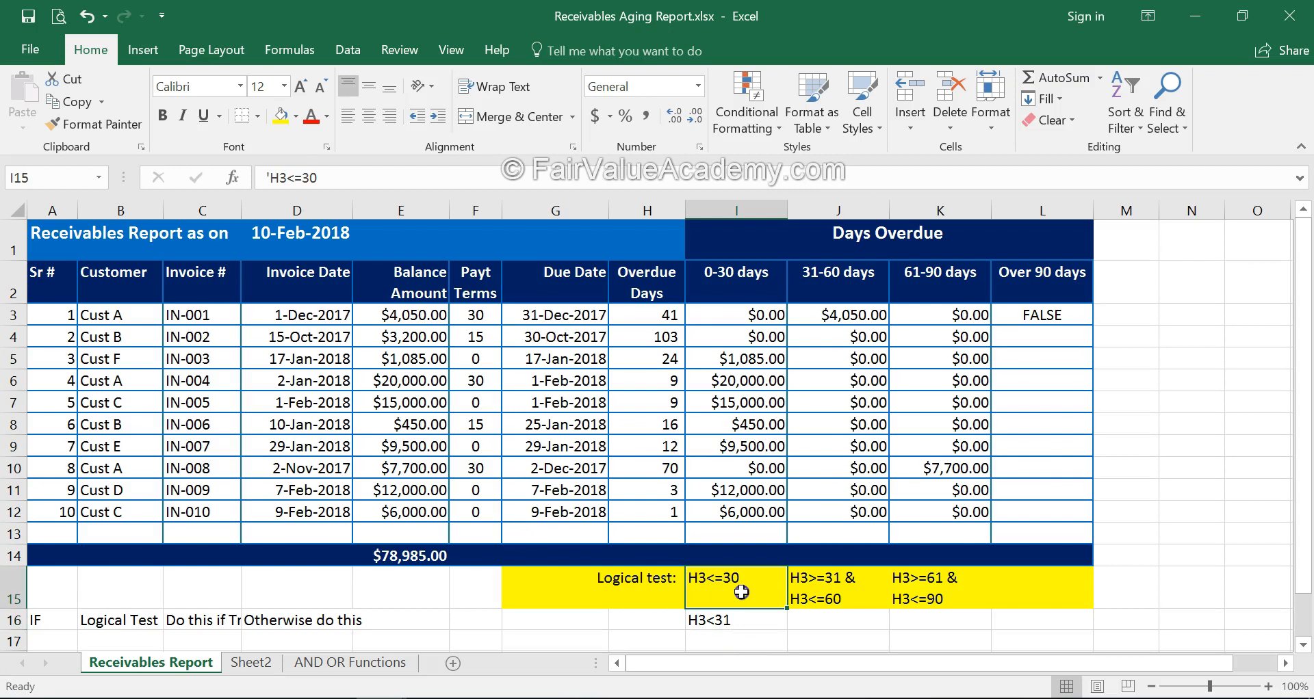
click(744, 624)
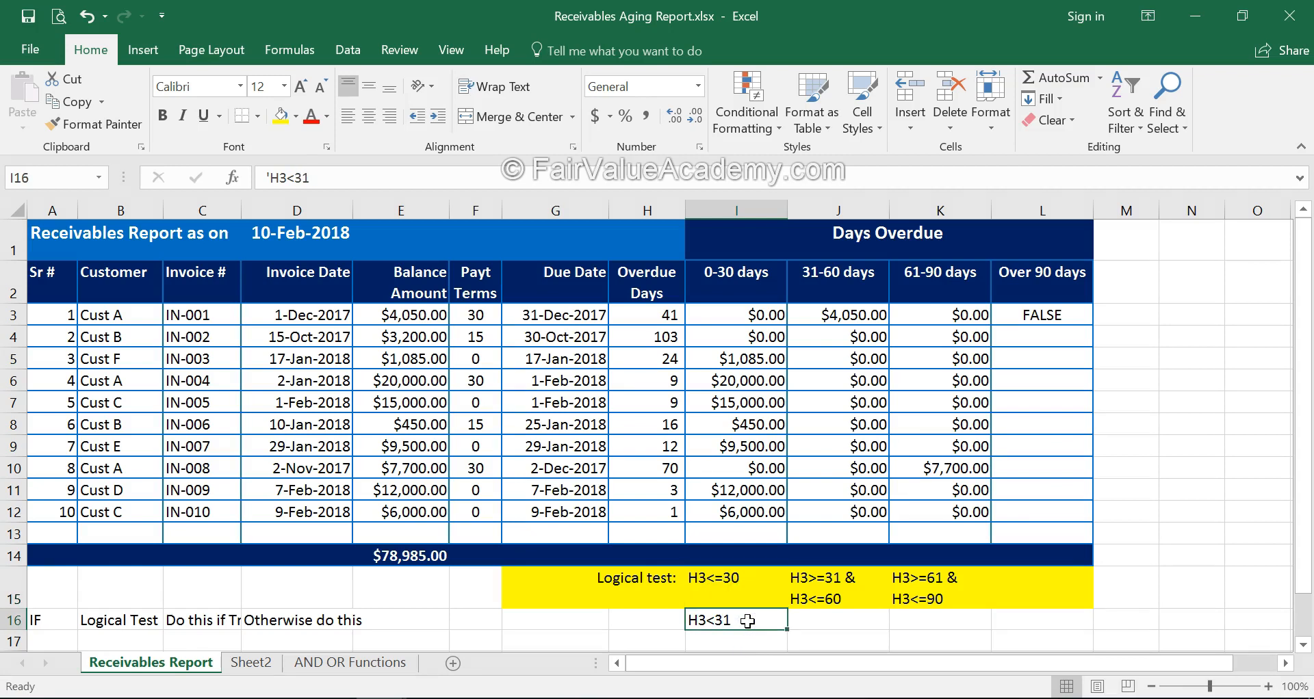
click(719, 583)
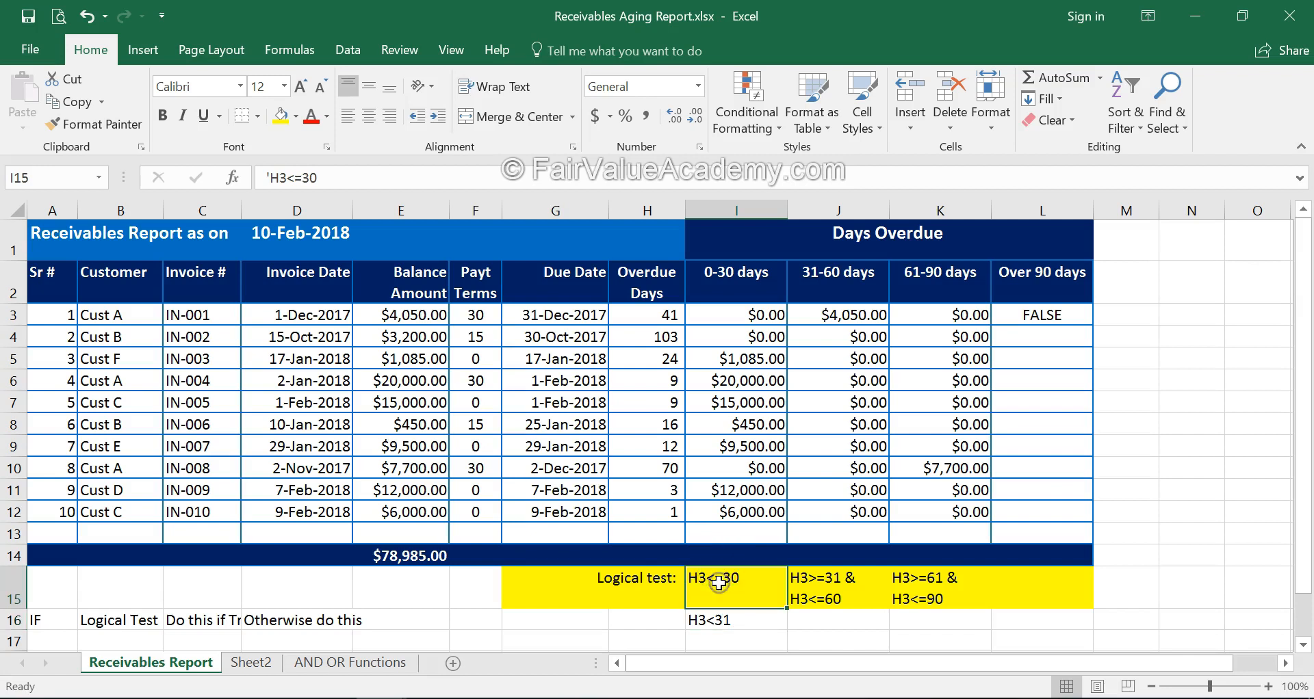
Wrap the logical test in L3 in an IF formula that returns the balance in E3 when true and 0 otherwise.
click(1060, 316)
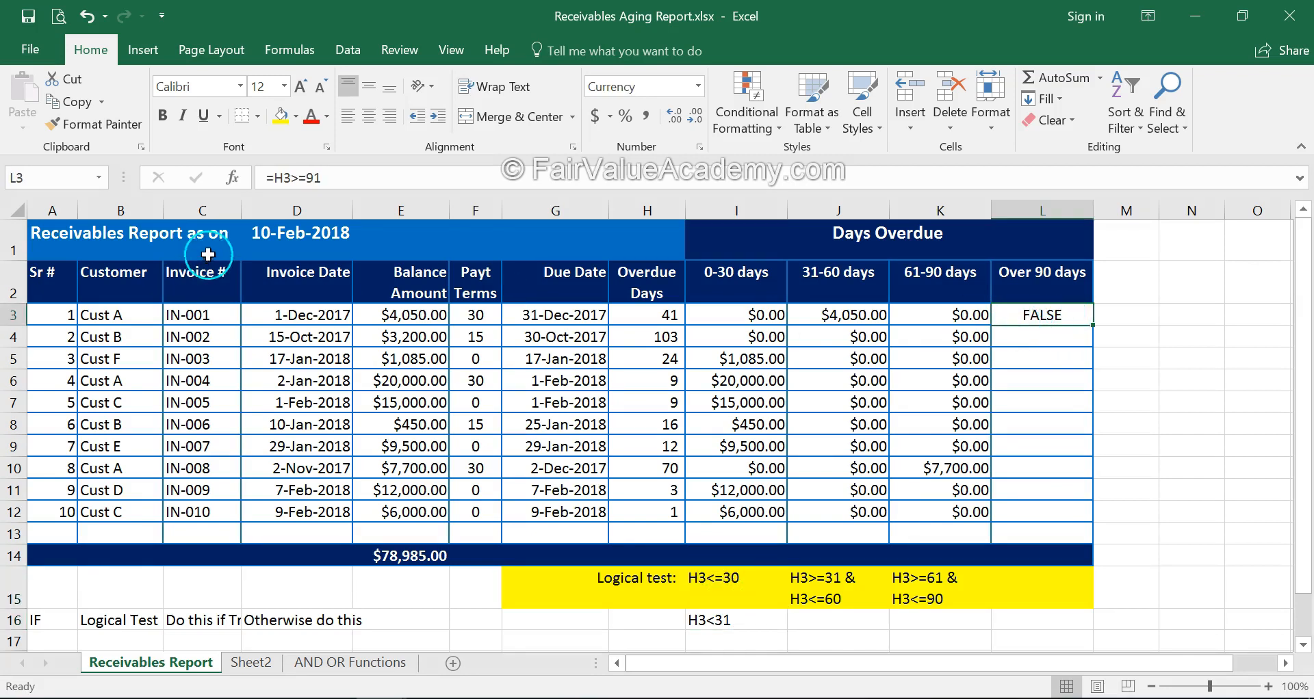
click(274, 176)
text(if()
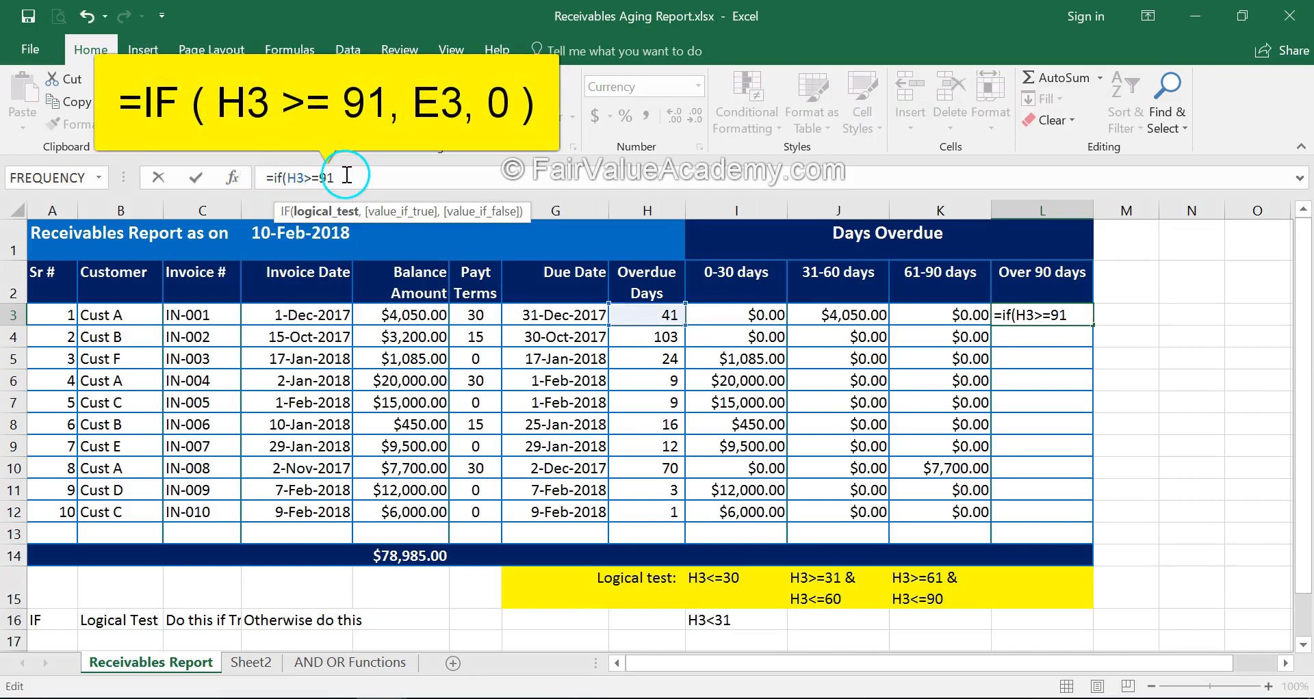
text(,)
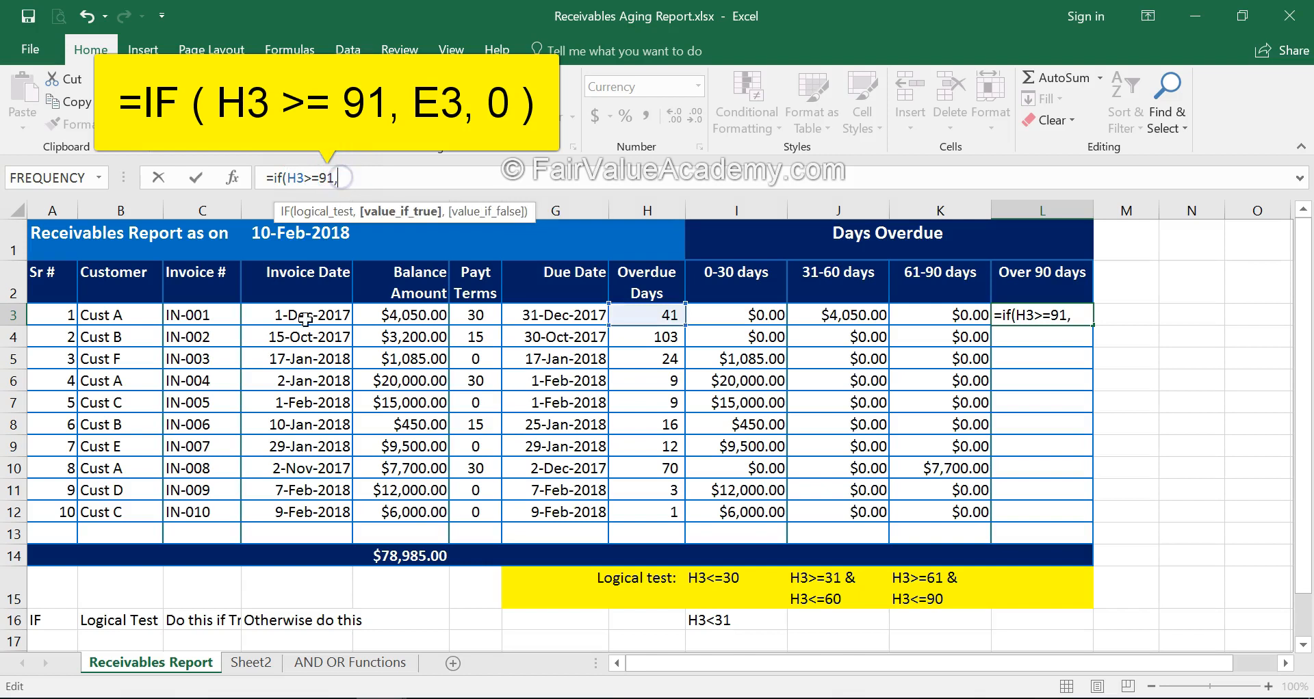
click(433, 316)
text(,0)
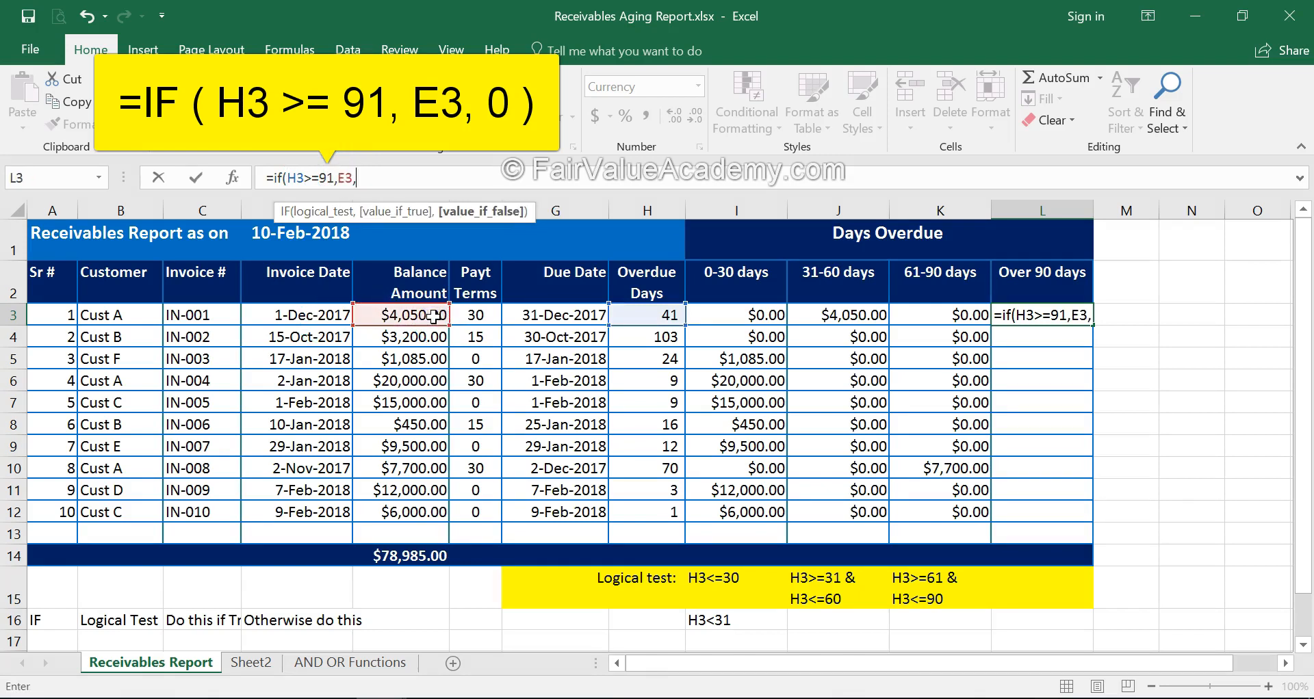
key(Return)
Fill the Over 90 days formula from L3 down to L12 and check the invoice date in D4.
click(1071, 316)
drag(1093, 326, 1077, 513)
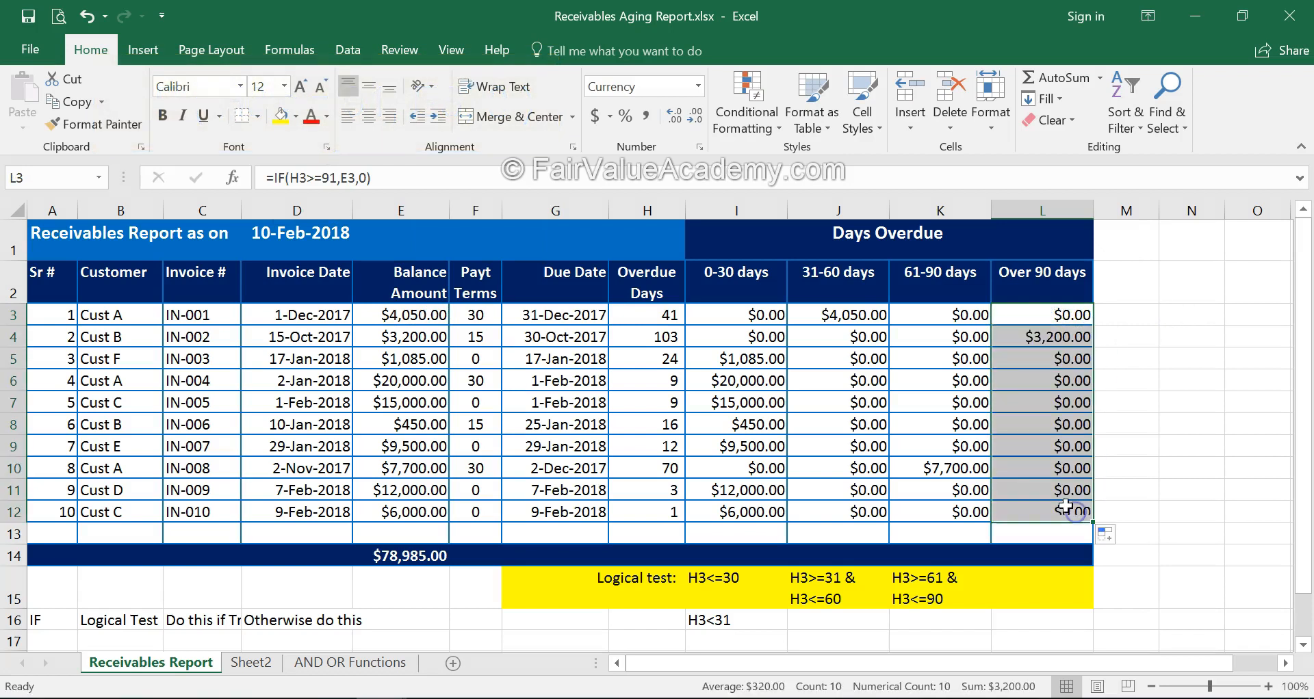
click(277, 336)
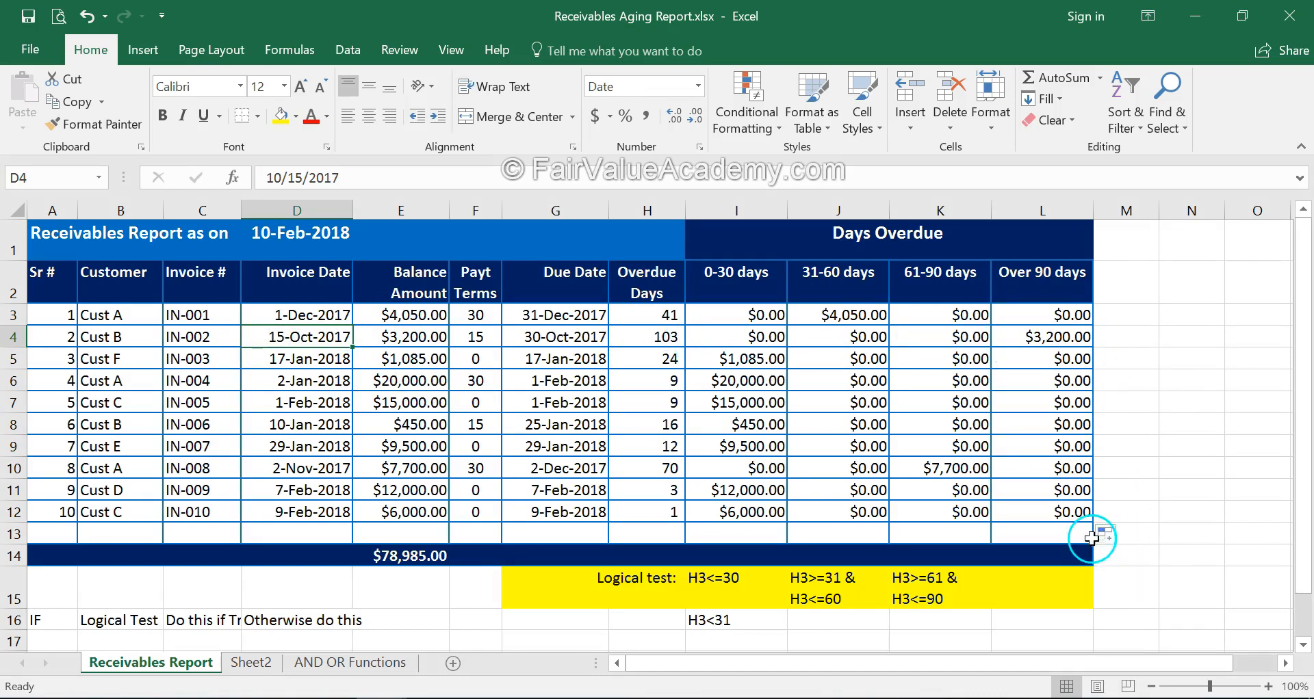
Total the 0-30 days column in I14 with SUM(I3:I13) and fill the total across to L14.
click(751, 553)
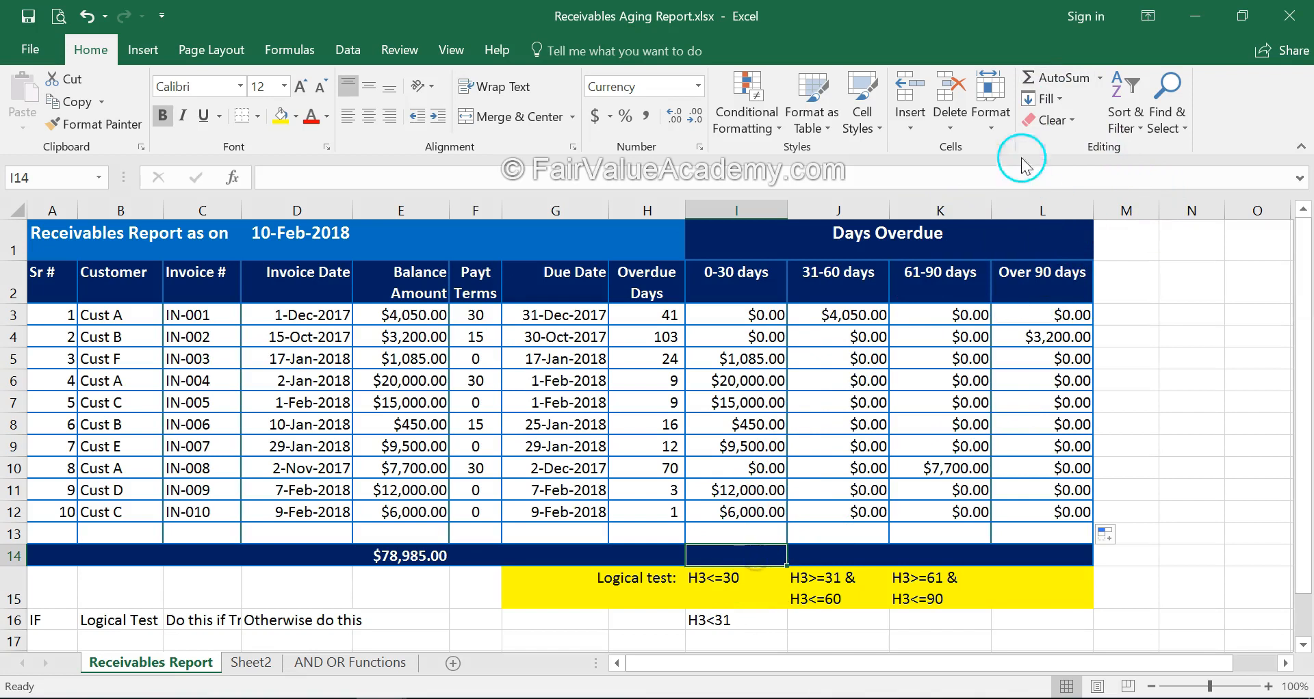
click(1054, 84)
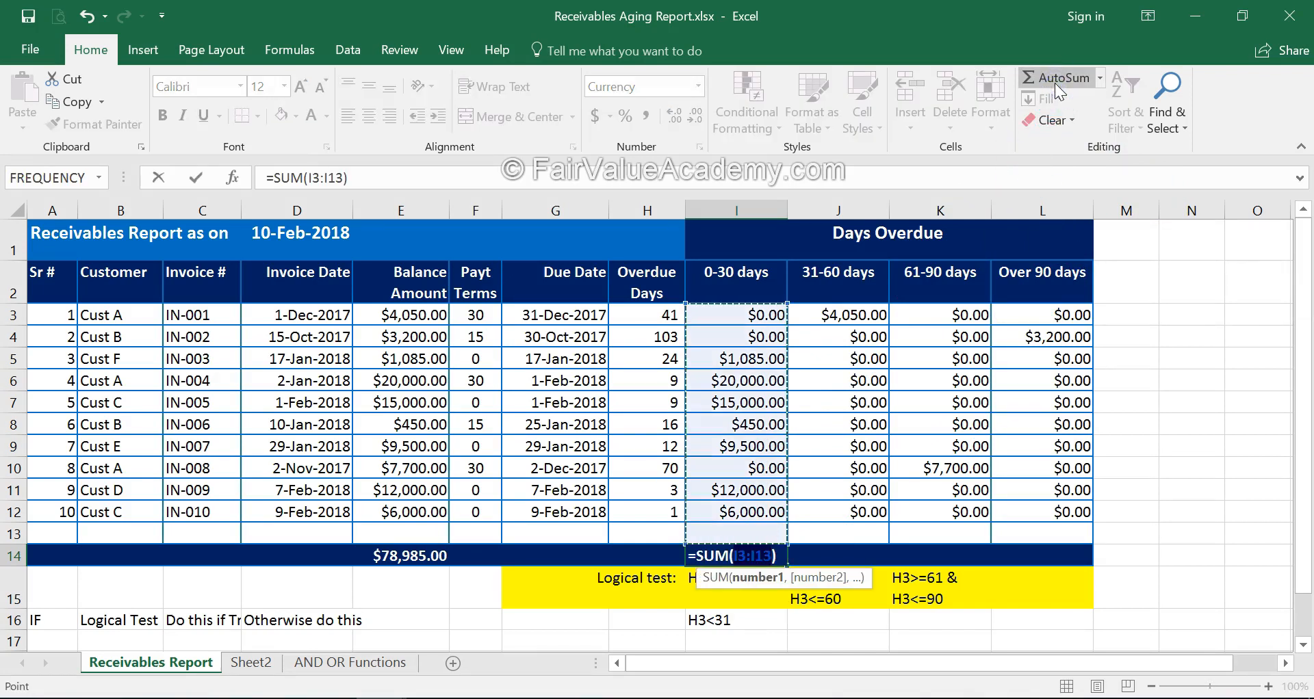
key(Return)
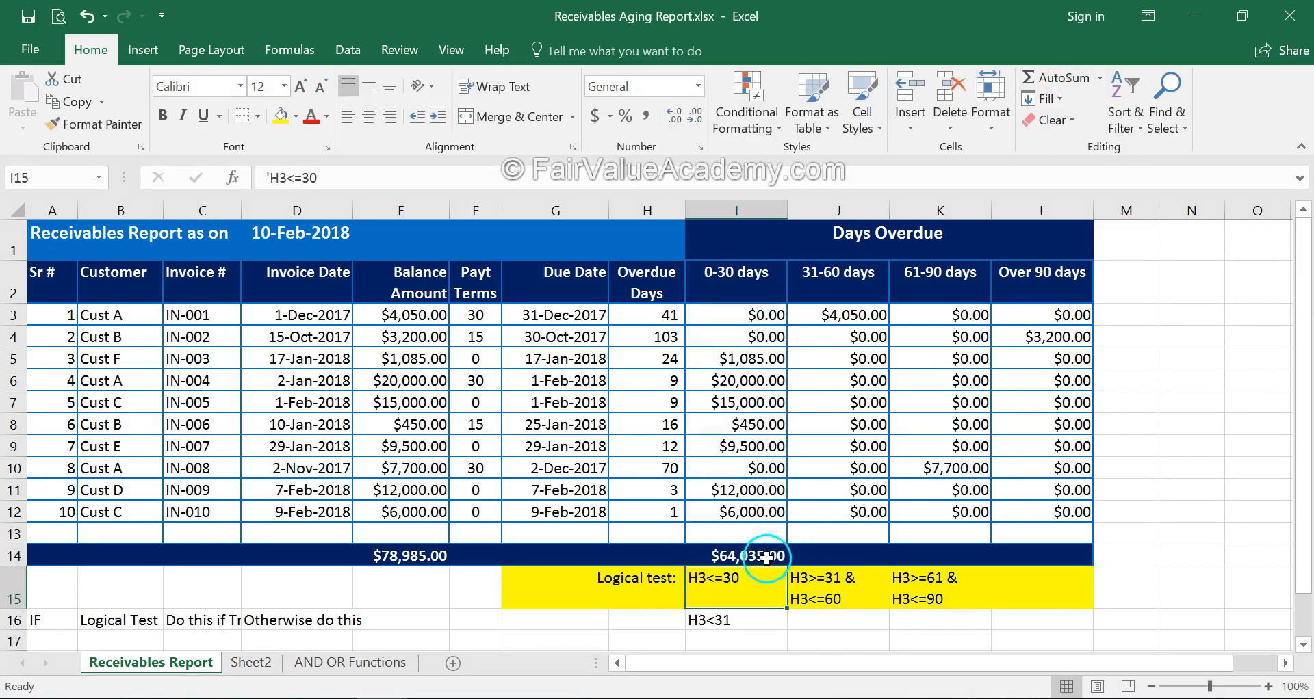
click(766, 555)
drag(796, 561, 901, 571)
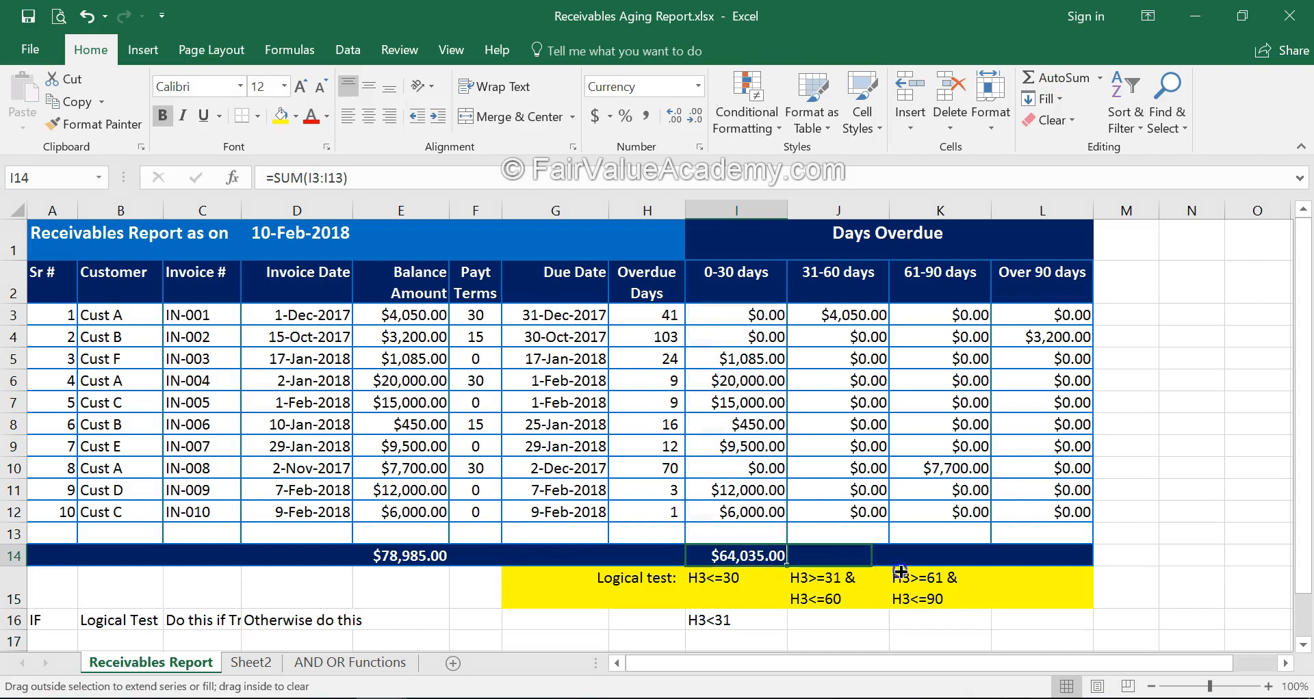
drag(1060, 574, 1060, 573)
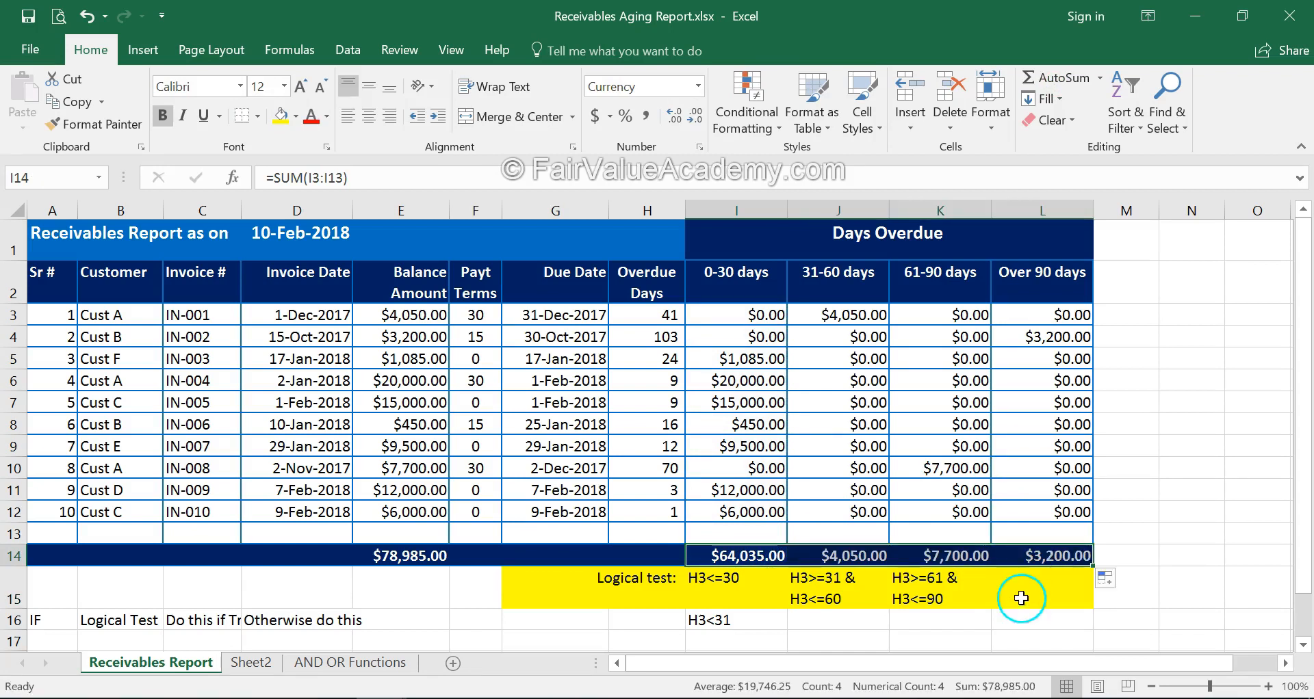
click(1158, 510)
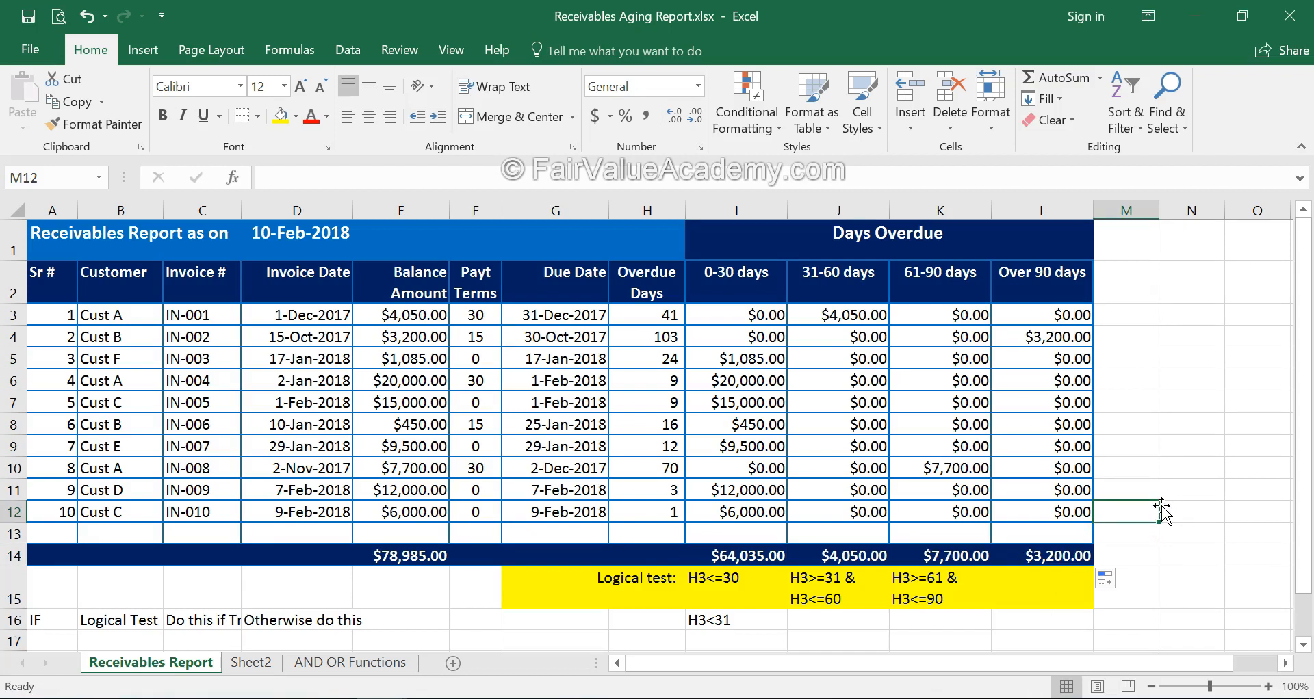
Examine the total in I14 and the row 3 formulas for due date, overdue days, 0-30 days and 31-60 days.
click(738, 558)
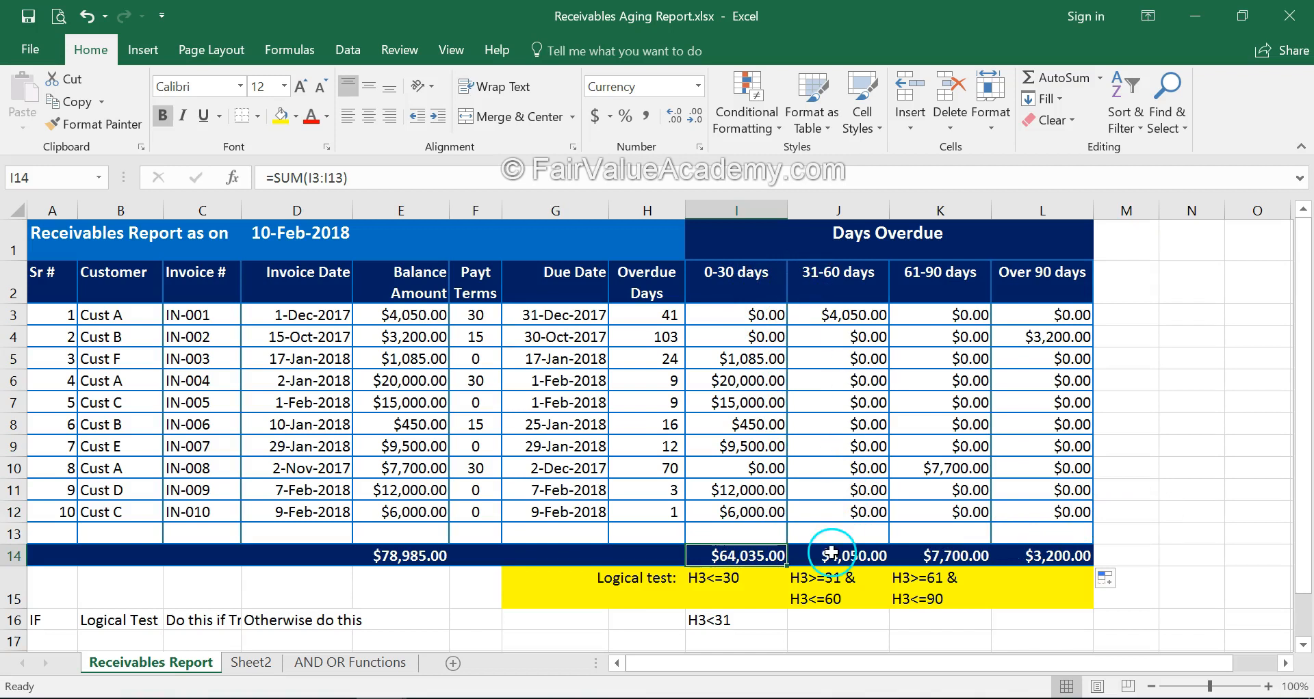
click(555, 314)
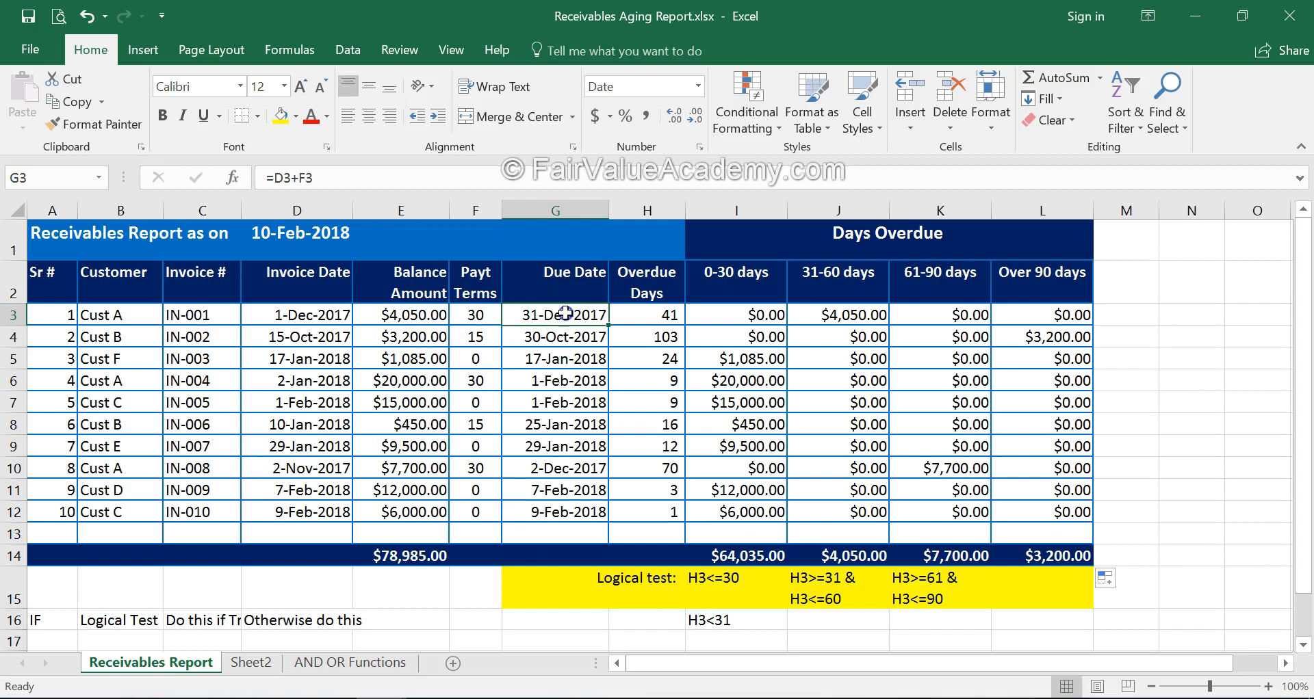
click(467, 315)
click(326, 323)
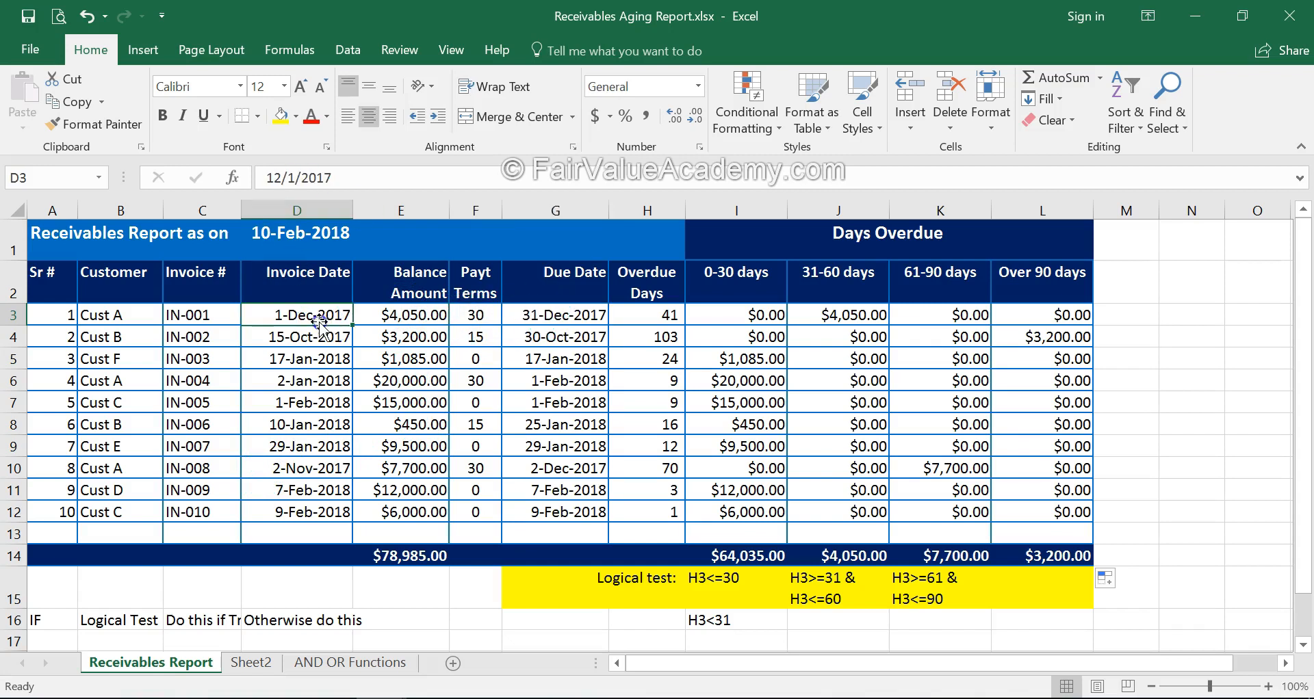
click(576, 315)
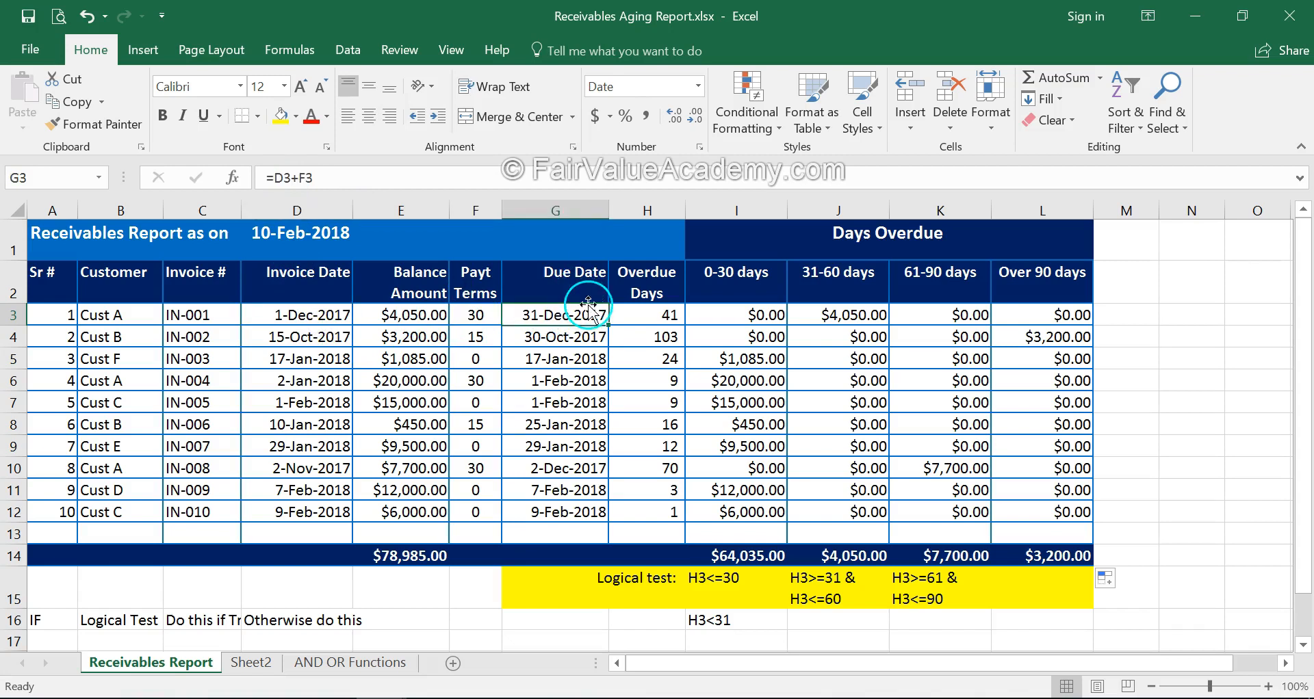
click(652, 315)
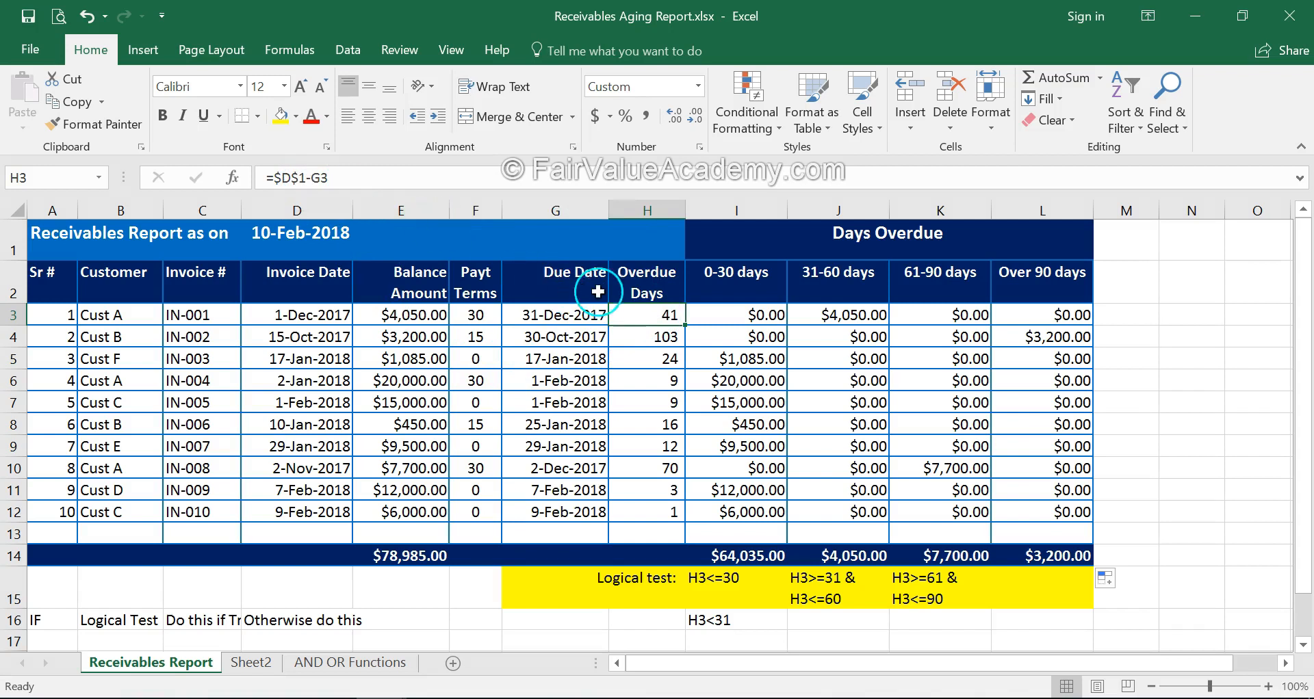
double_click(623, 316)
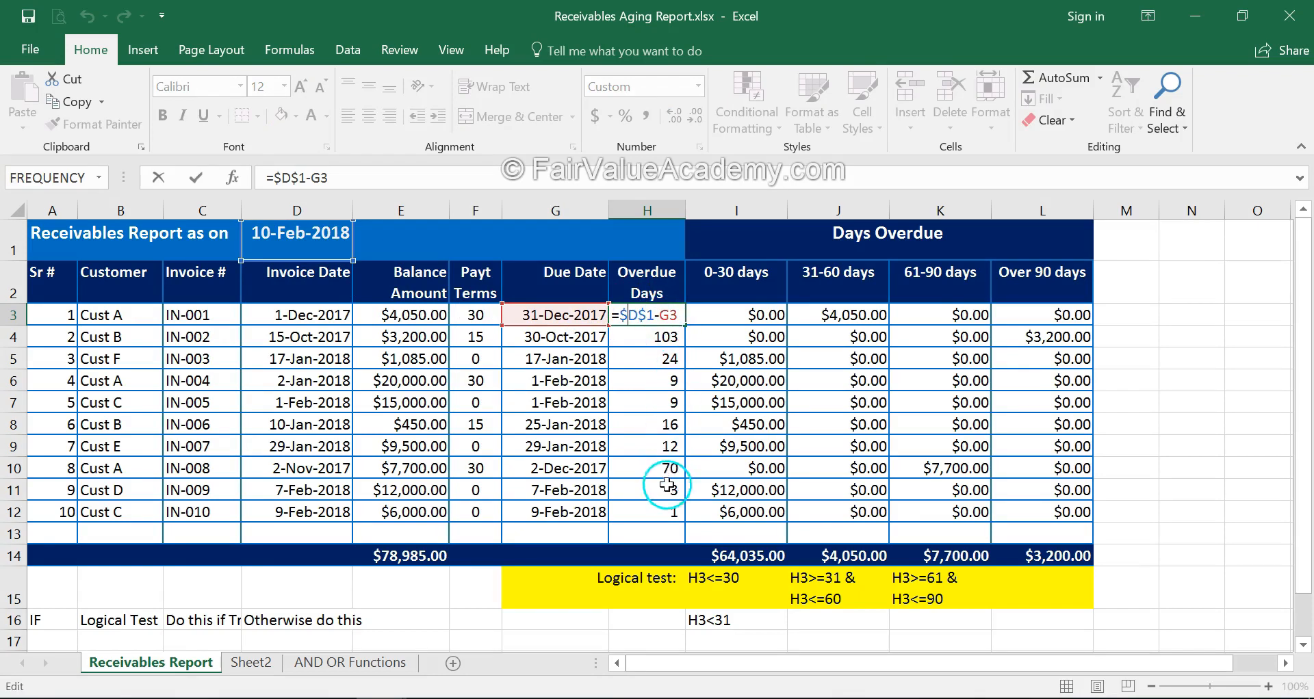
click(739, 317)
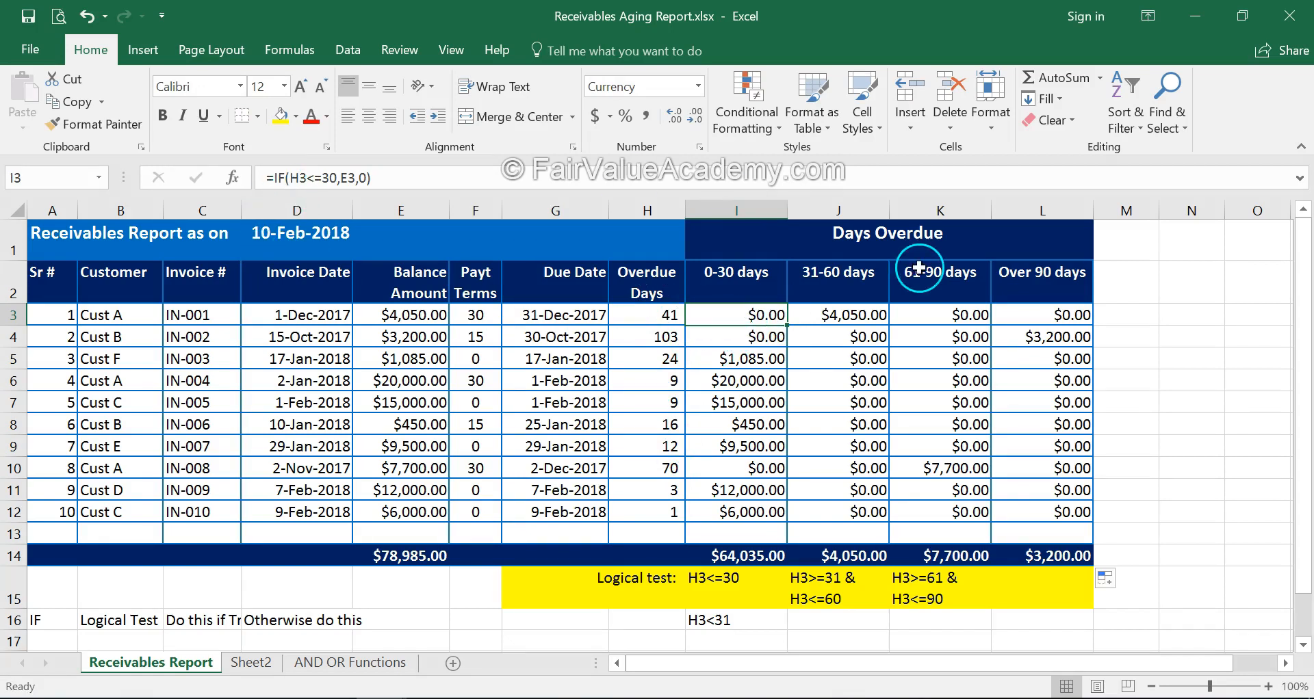
double_click(764, 312)
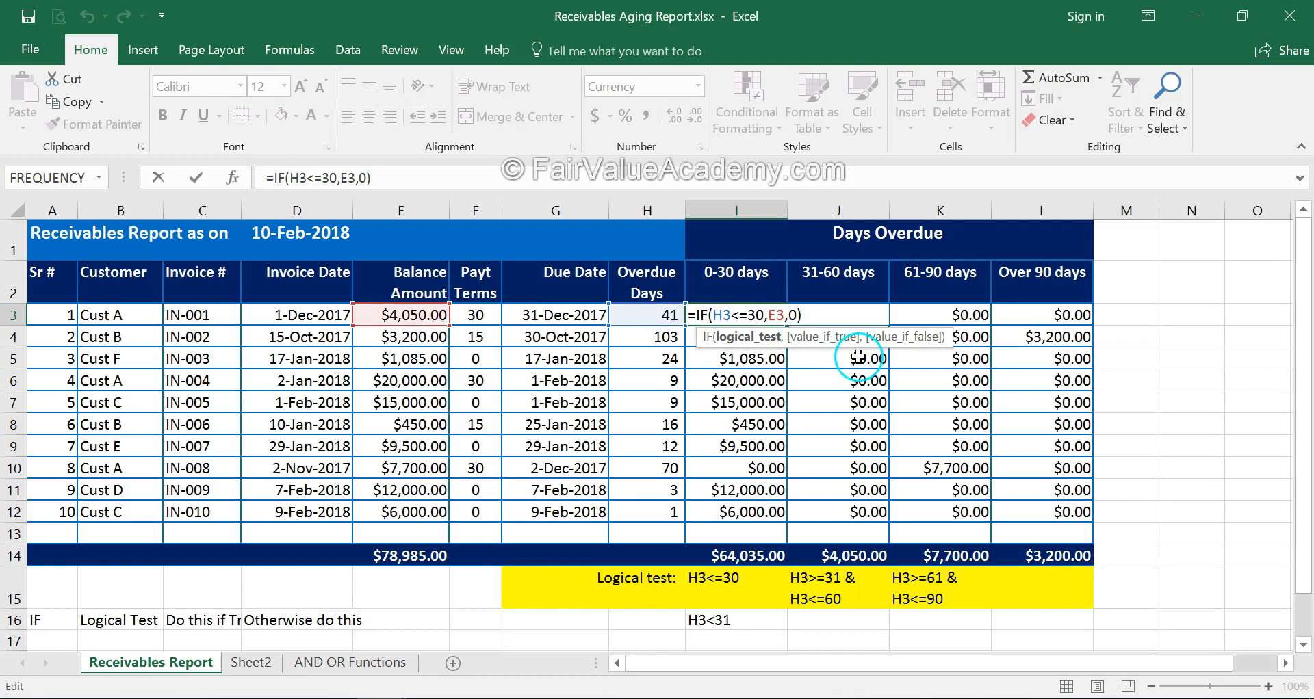
key(Escape)
click(855, 315)
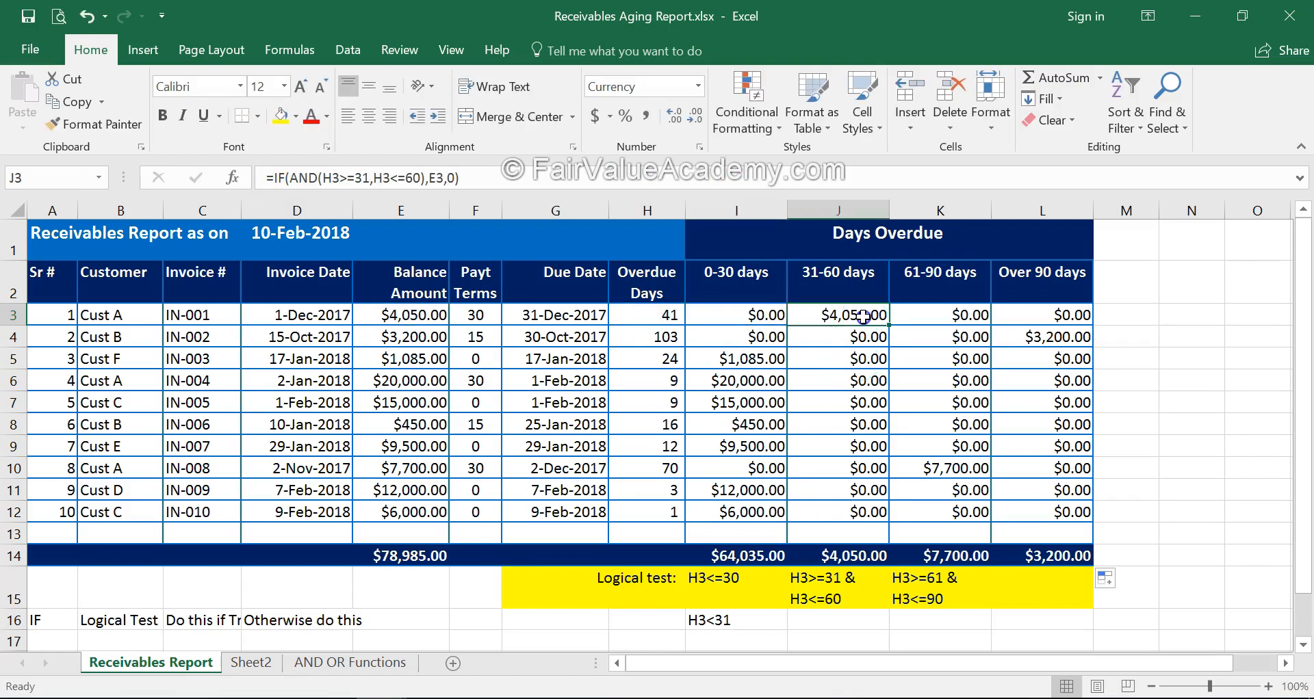